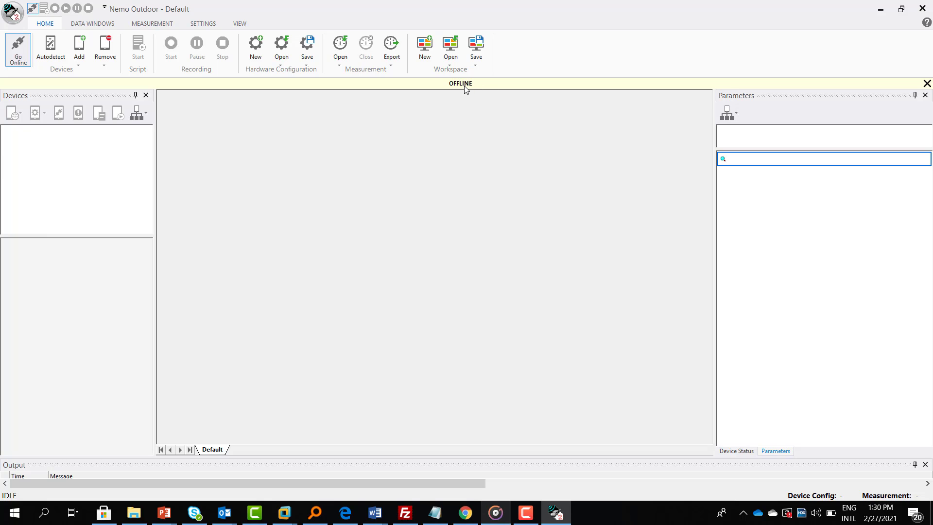
Switch Nemo Outdoor to the SETTINGS ribbon section
left_click(203, 24)
Open Configuration Manager and expand the Devices node, which lists no devices
left_click(68, 38)
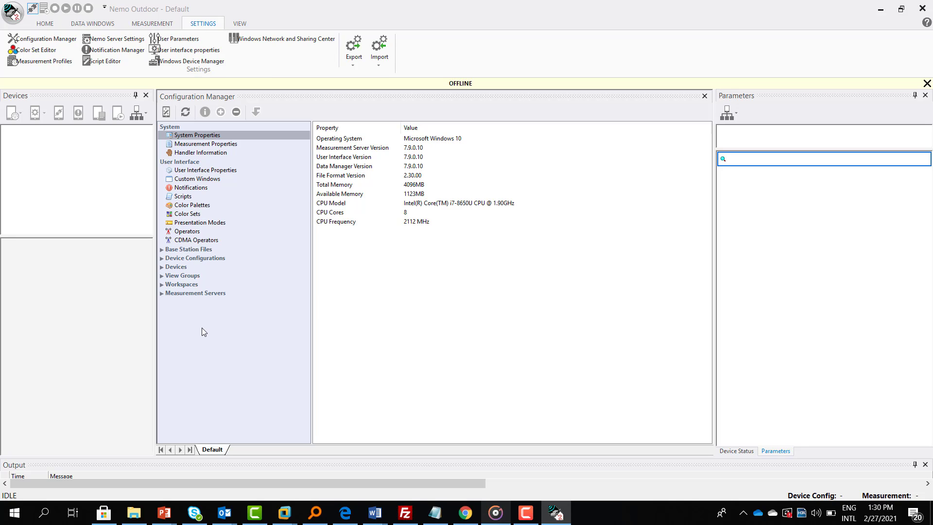
left_click(176, 260)
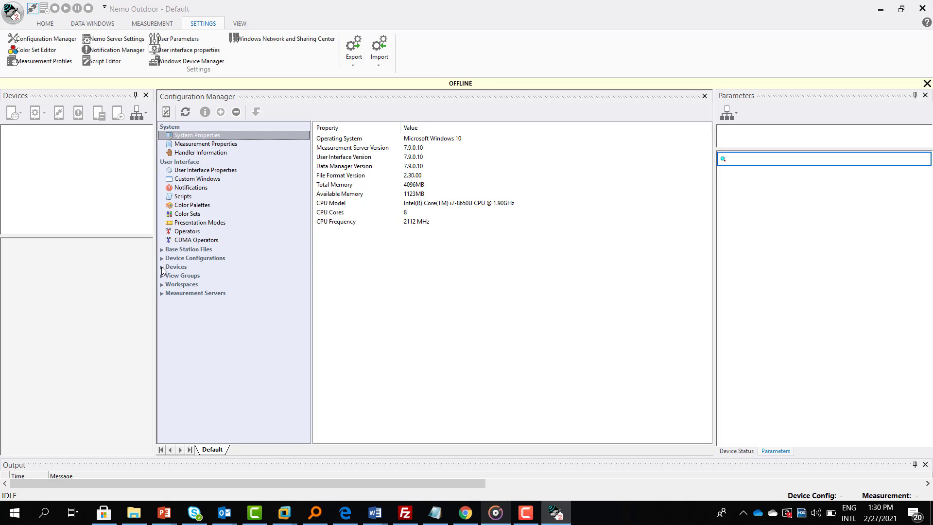
left_click(162, 267)
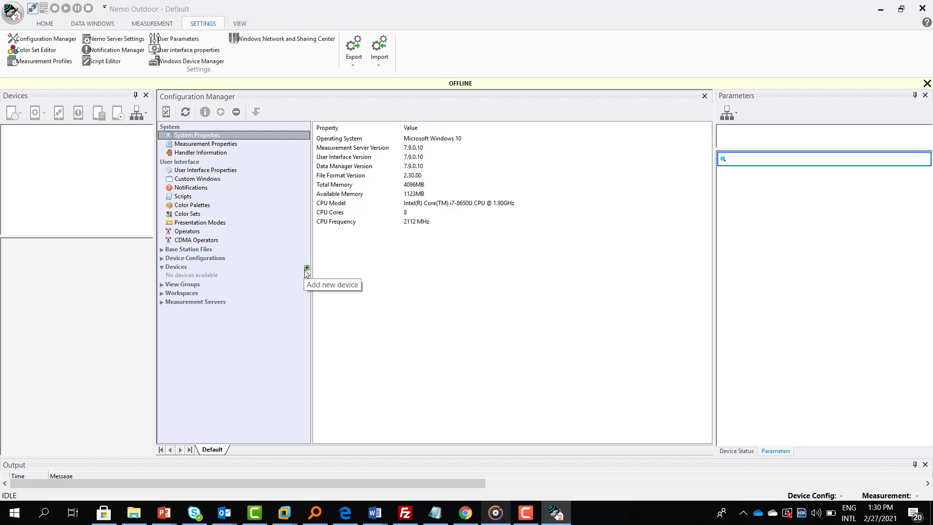
Start a new device and pick the Phone > Qualcomm handler
left_click(307, 269)
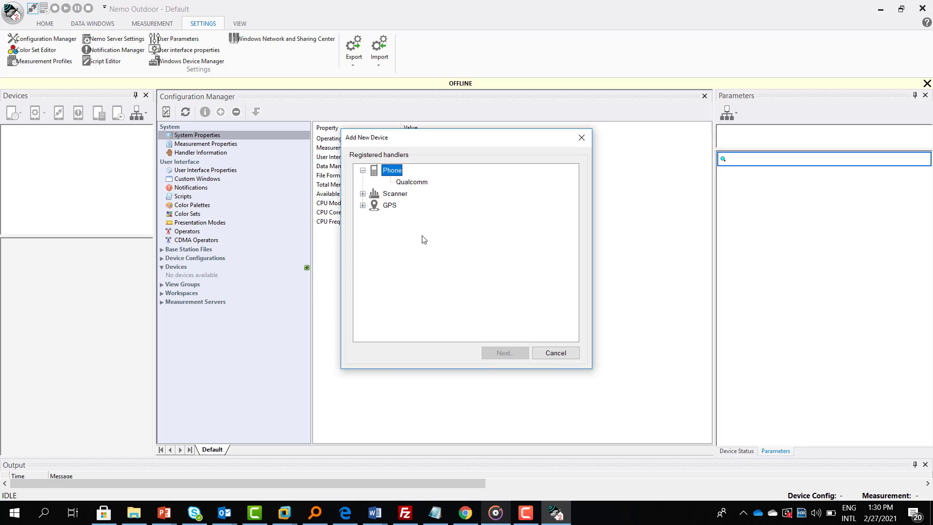
left_click(411, 182)
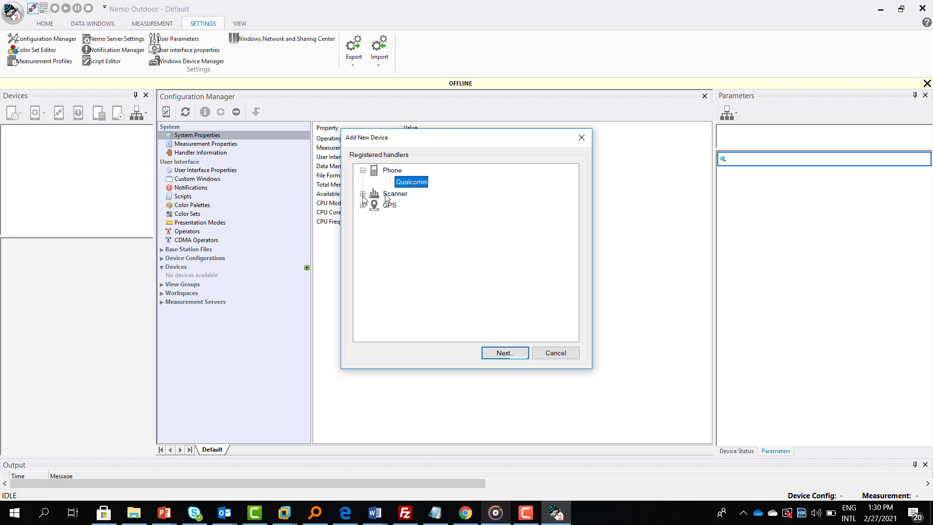
Add the Qualcomm phone with Trace, Modem and Nemo Media Router ports set to <Automatic>
double_click(412, 183)
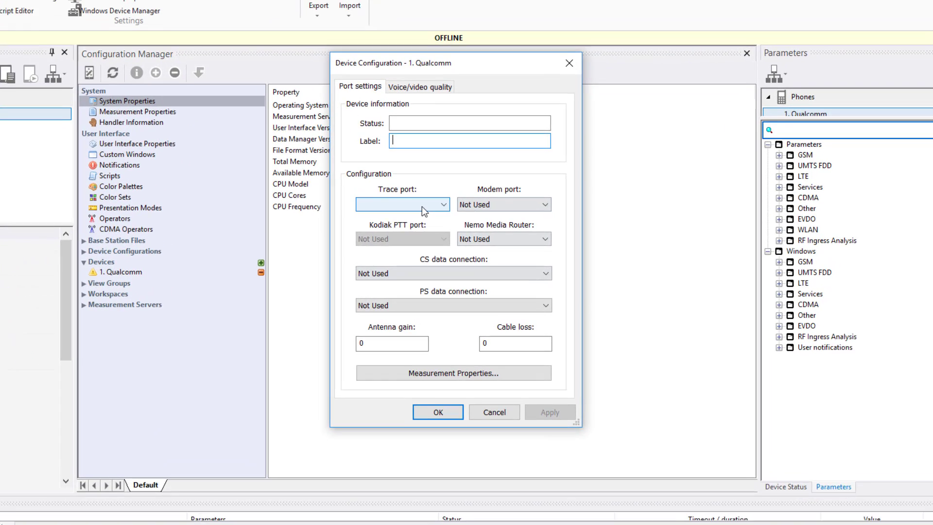
left_click(440, 221)
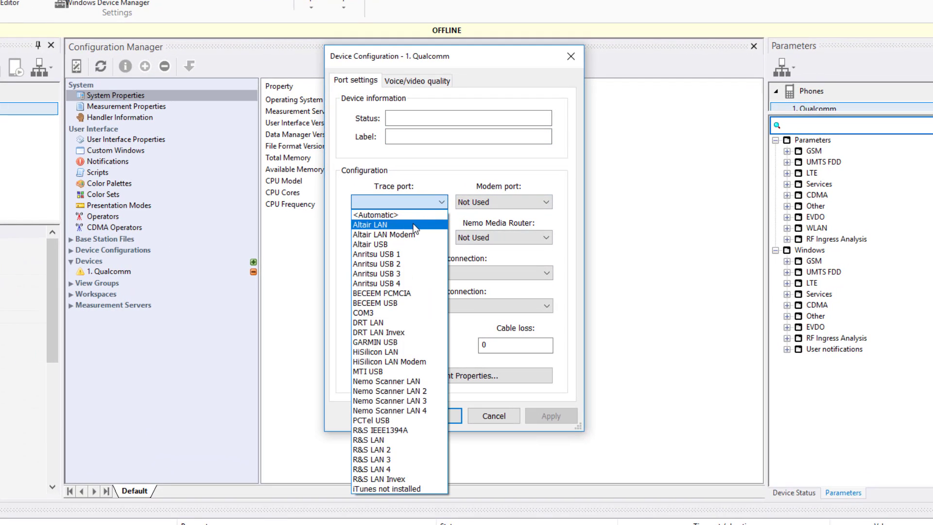
left_click(404, 213)
left_click(491, 202)
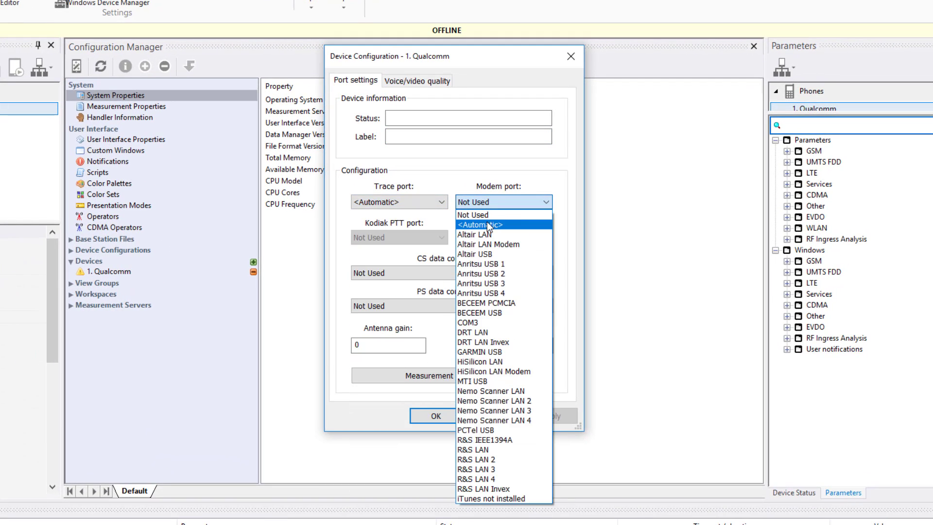
left_click(489, 225)
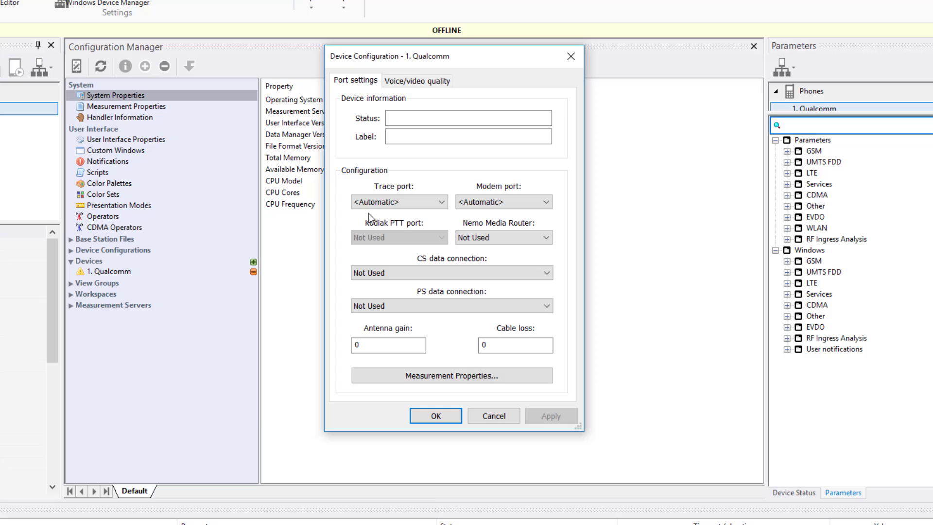
left_click(497, 233)
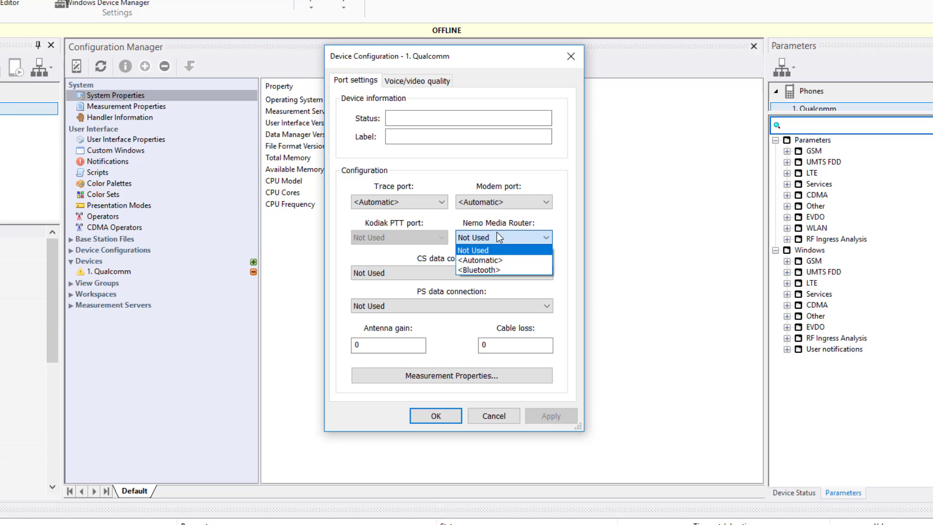
left_click(489, 257)
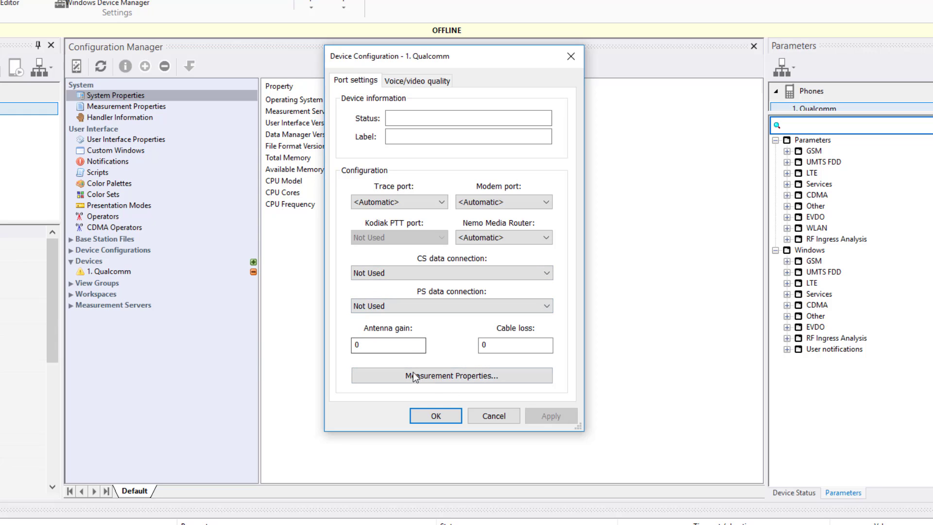
Check Measurement Properties without changes, then bring up the Voice/video quality settings
left_click(448, 383)
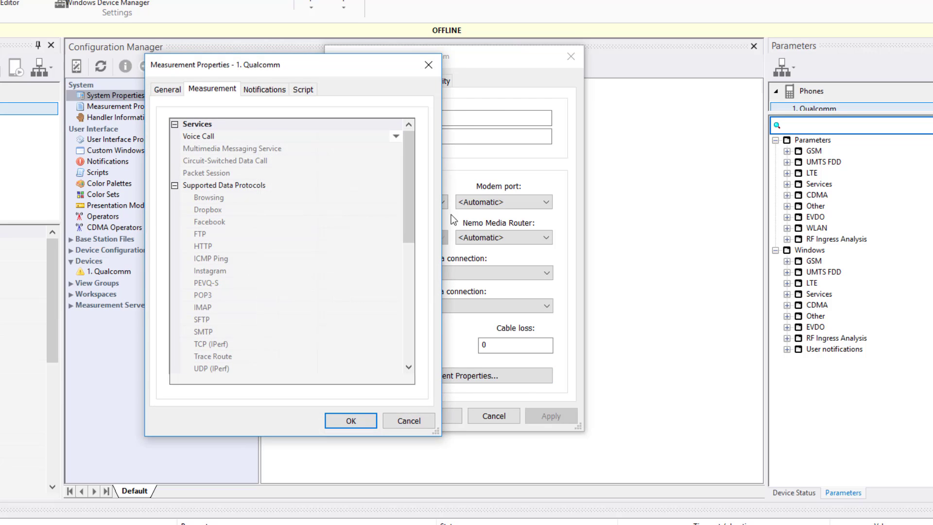
left_click(428, 66)
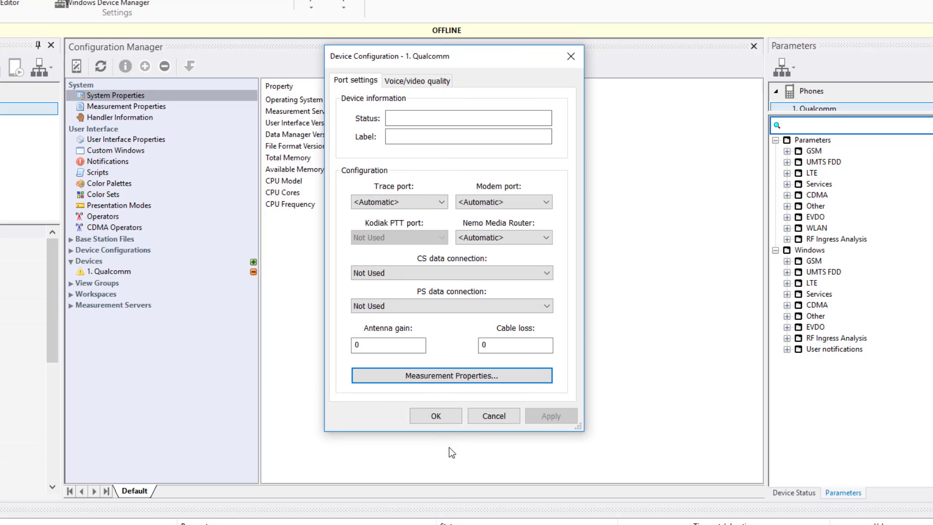
left_click(411, 84)
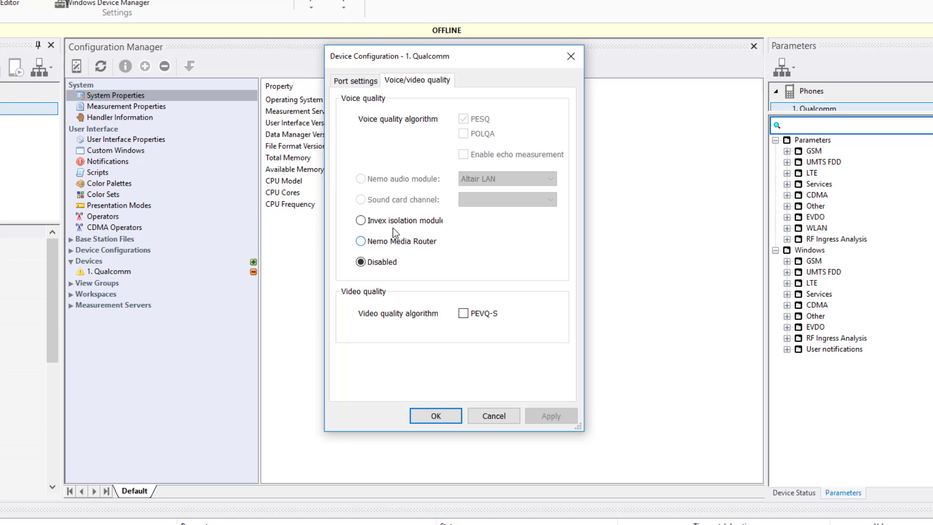
Use Nemo Media Router with POLQA for the phone's voice quality and confirm with OK
left_click(378, 243)
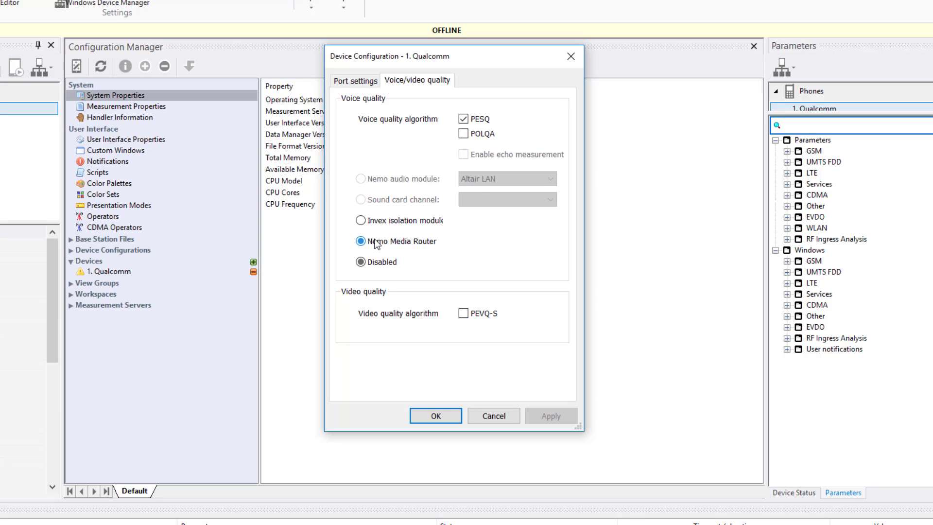
left_click(464, 134)
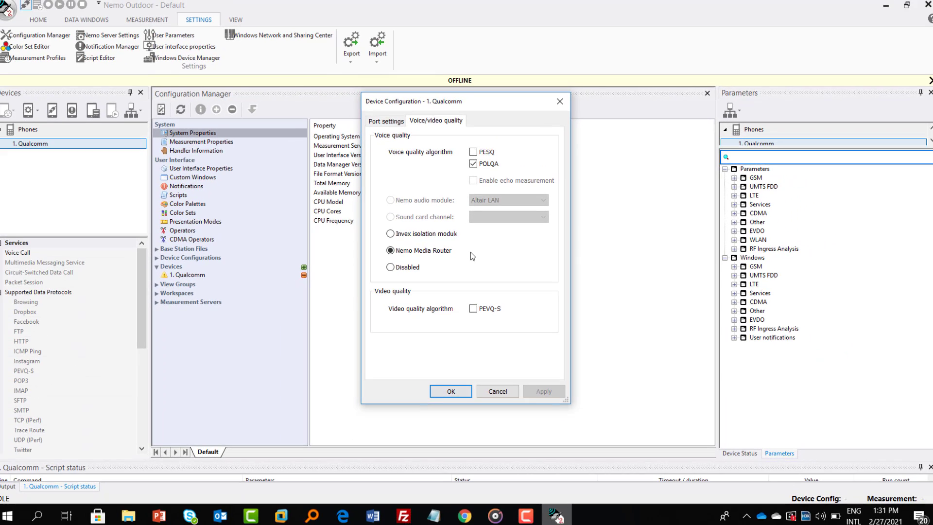
left_click(445, 392)
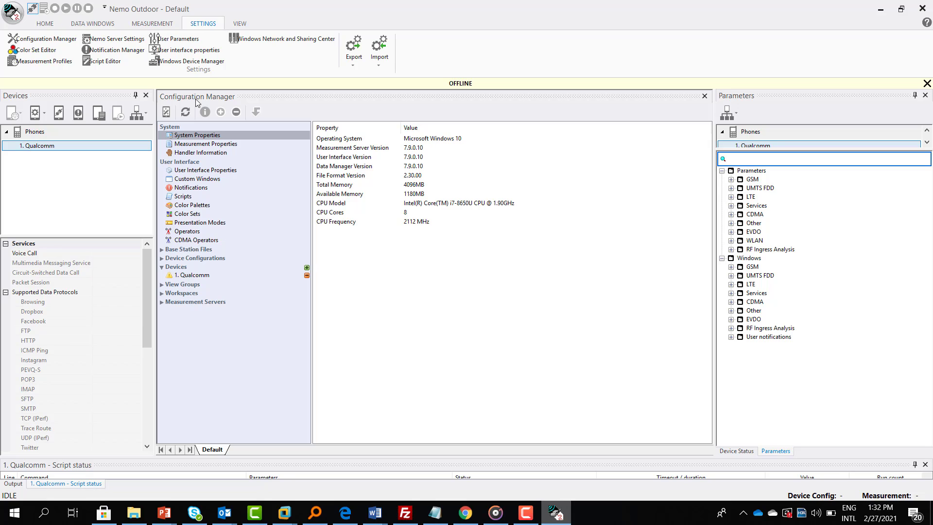
Add a second Qualcomm phone with its Nemo Media Router port set to <Automatic>
left_click(209, 275)
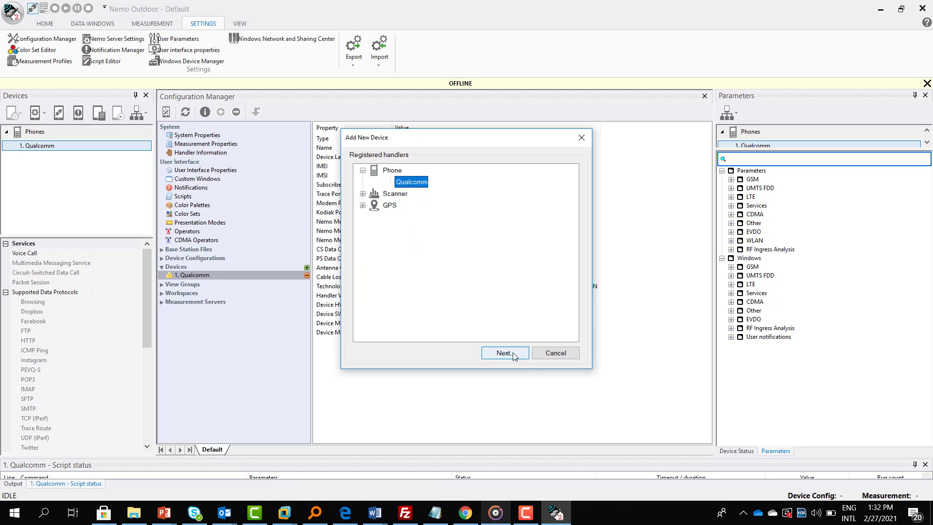
left_click(513, 352)
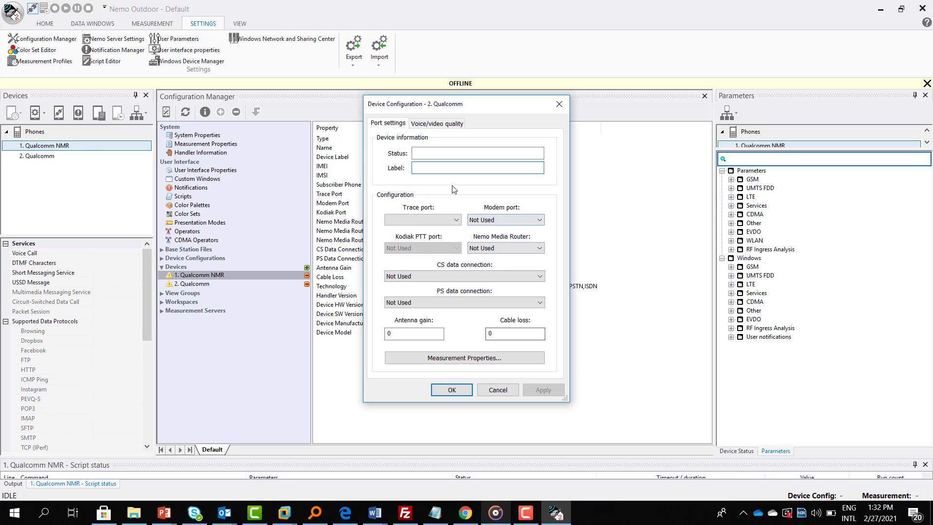
left_click(503, 219)
left_click(504, 199)
left_click(479, 249)
left_click(480, 267)
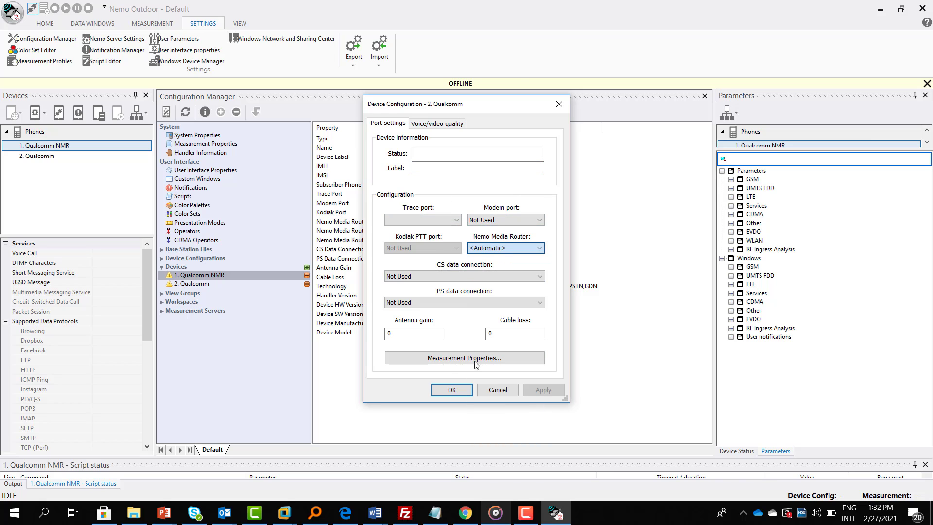
Give the second phone Nemo Media Router POLQA voice quality, confirm, and refresh the list
left_click(431, 125)
left_click(402, 250)
left_click(473, 166)
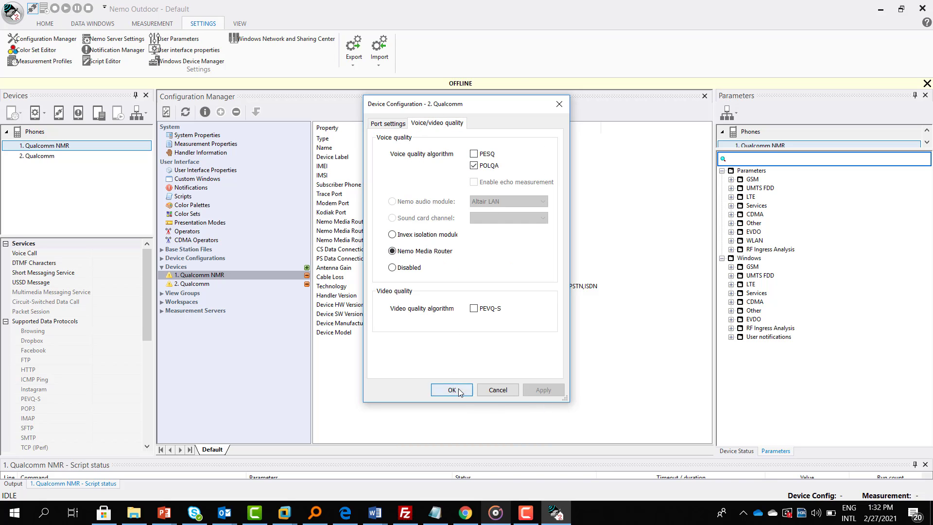
left_click(452, 390)
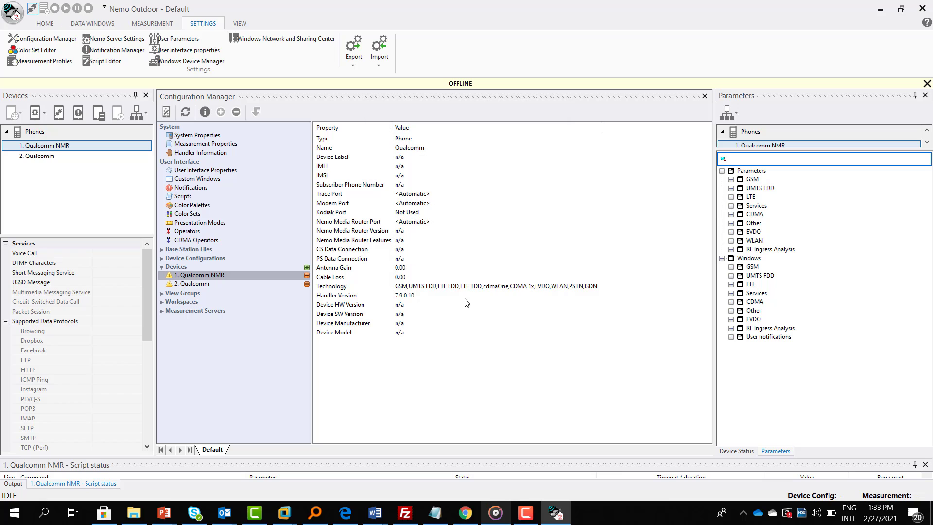
left_click(186, 114)
Label the first Qualcomm phone 'Caller'
double_click(237, 276)
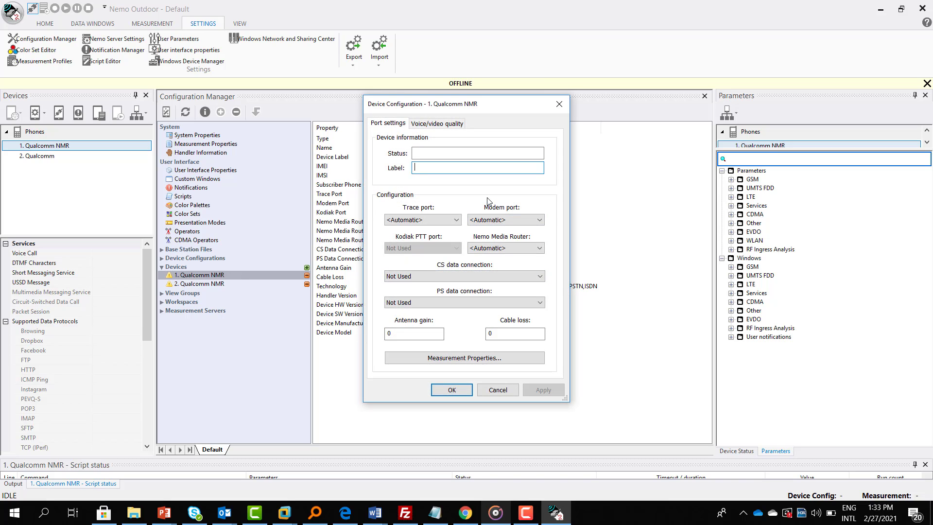
type("Caller")
left_click(439, 388)
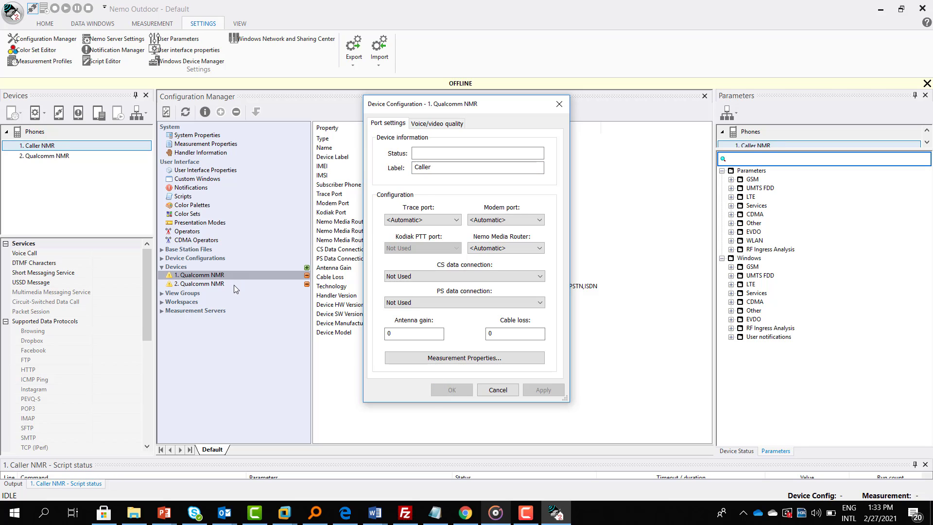
Label the second Qualcomm phone 'Reciver'
left_click(209, 287)
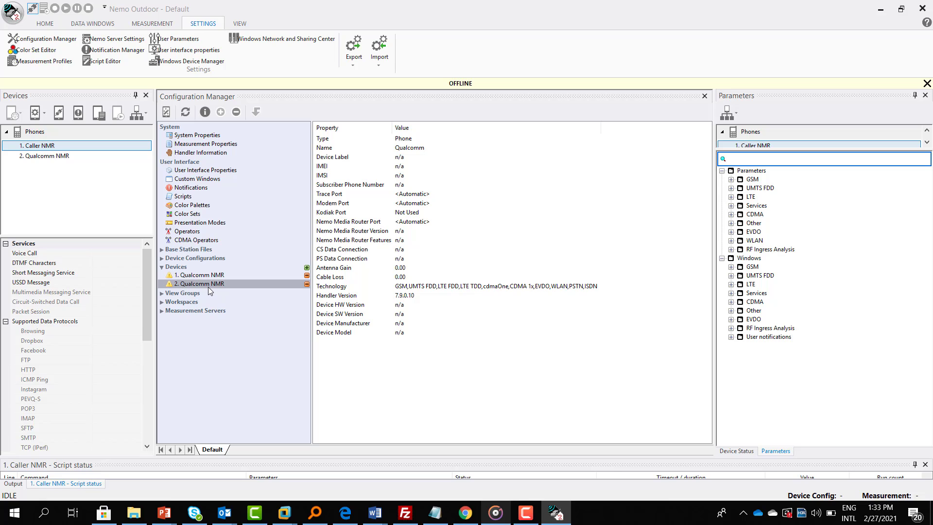
double_click(208, 285)
type("R")
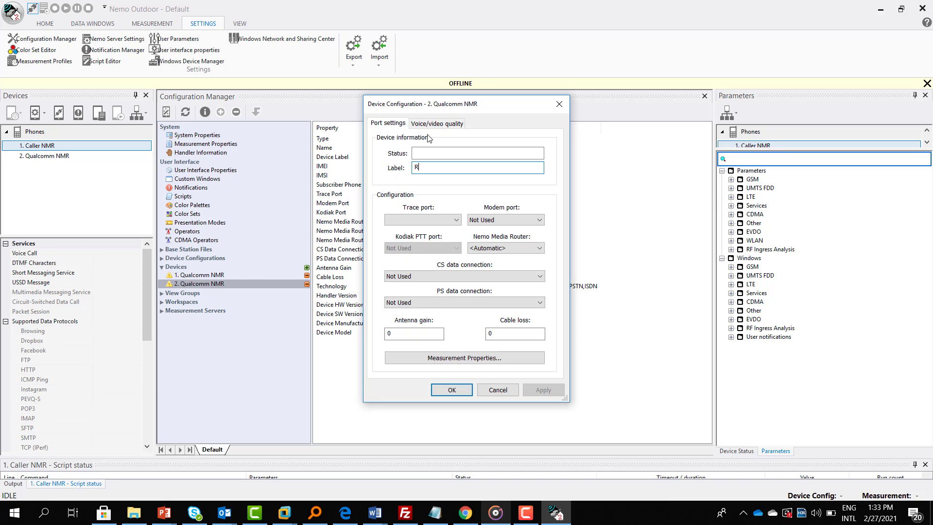
type("eciver")
left_click(452, 390)
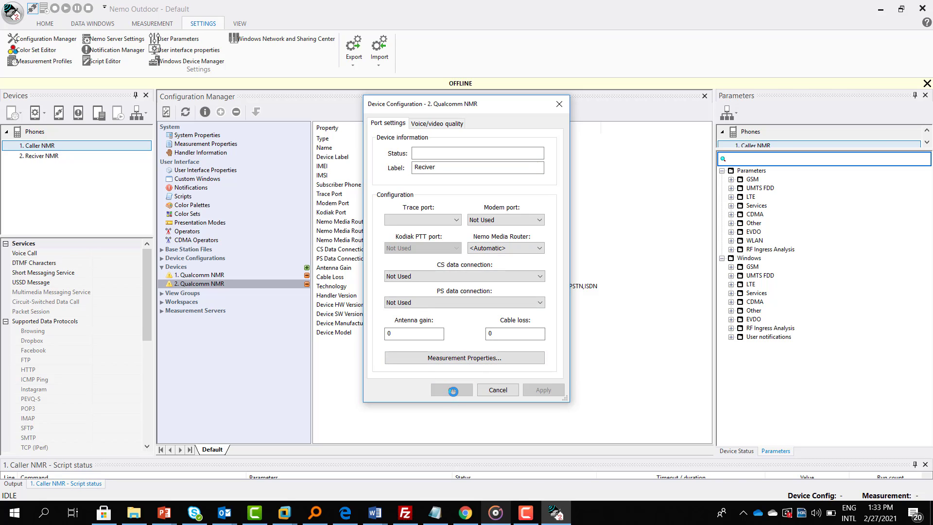
Refresh the list to show Caller NMR and Reciver NMR, then close Configuration Manager
left_click(186, 113)
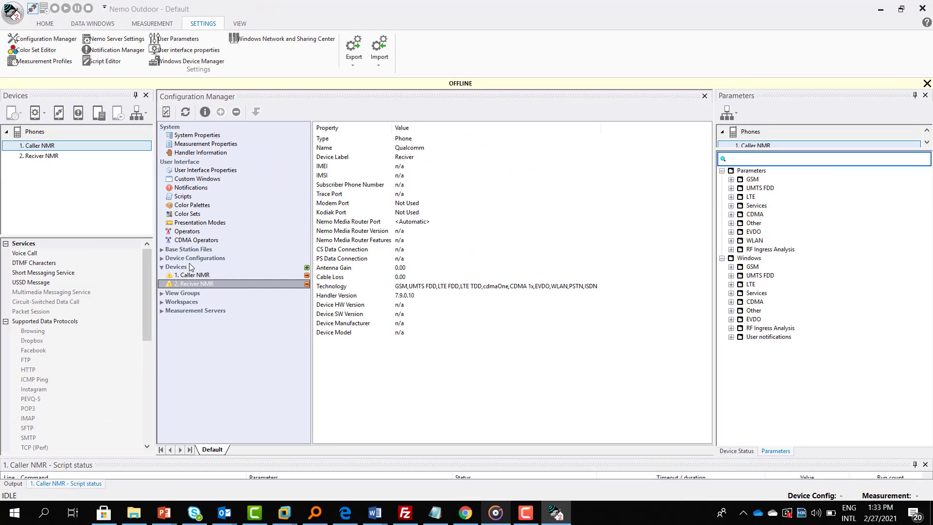
left_click(705, 97)
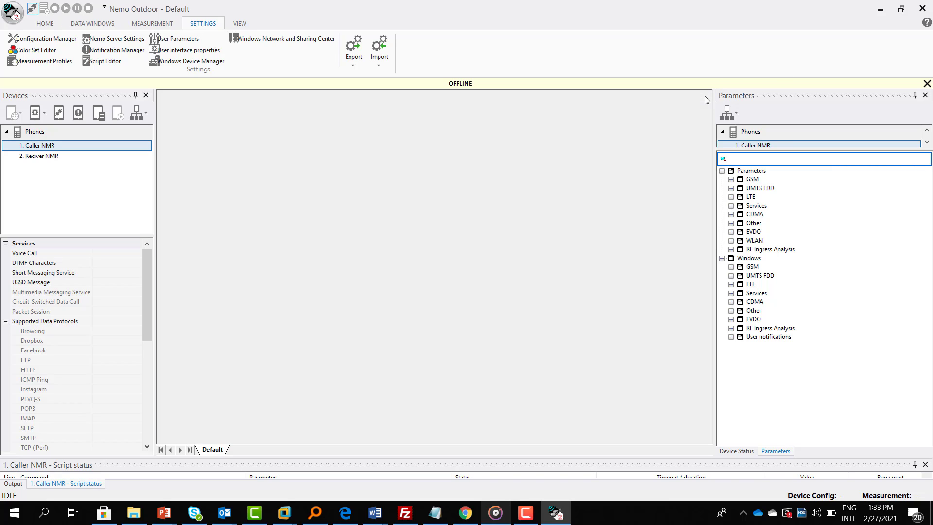
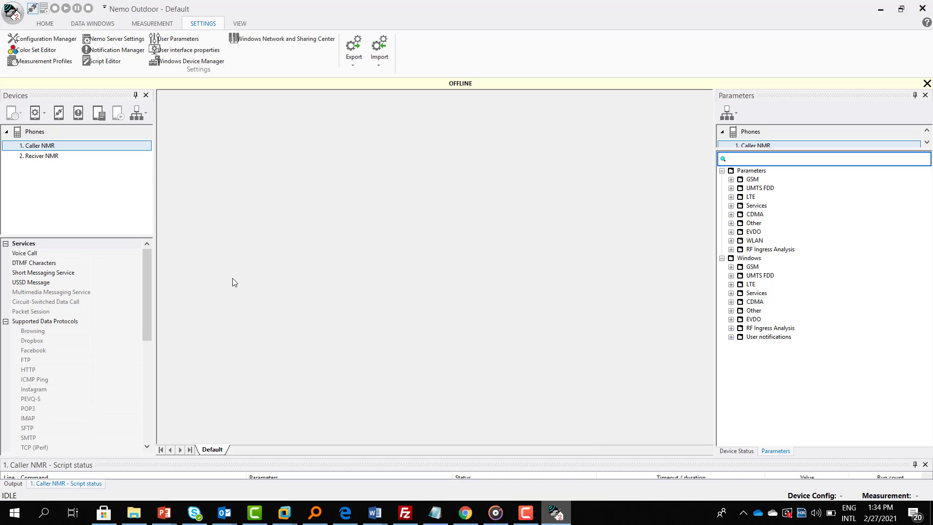
Select the Caller NMR device in the Devices panel
left_click(96, 148)
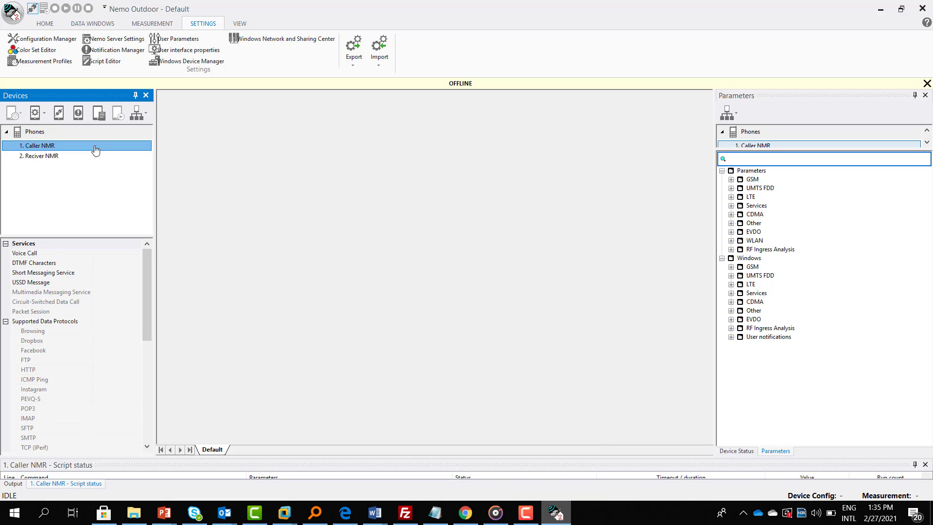
right_click(96, 148)
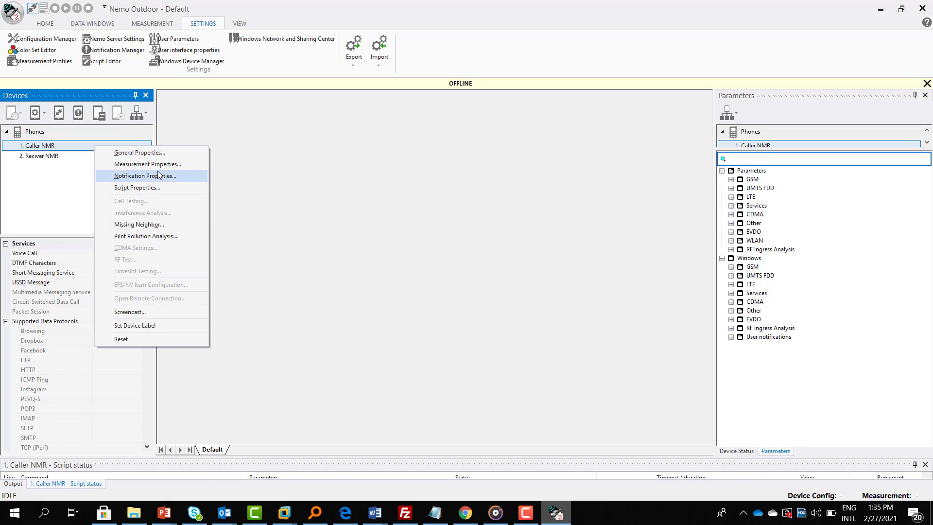
left_click(142, 190)
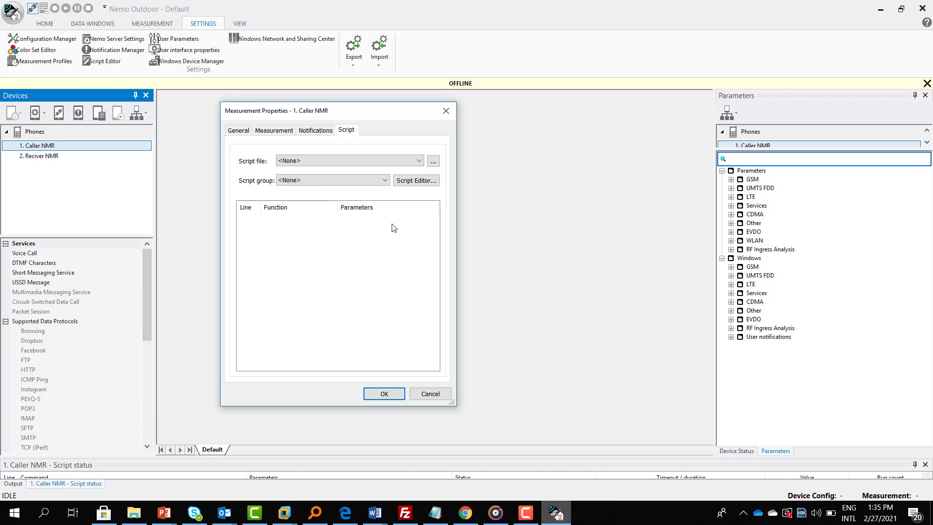
left_click(279, 132)
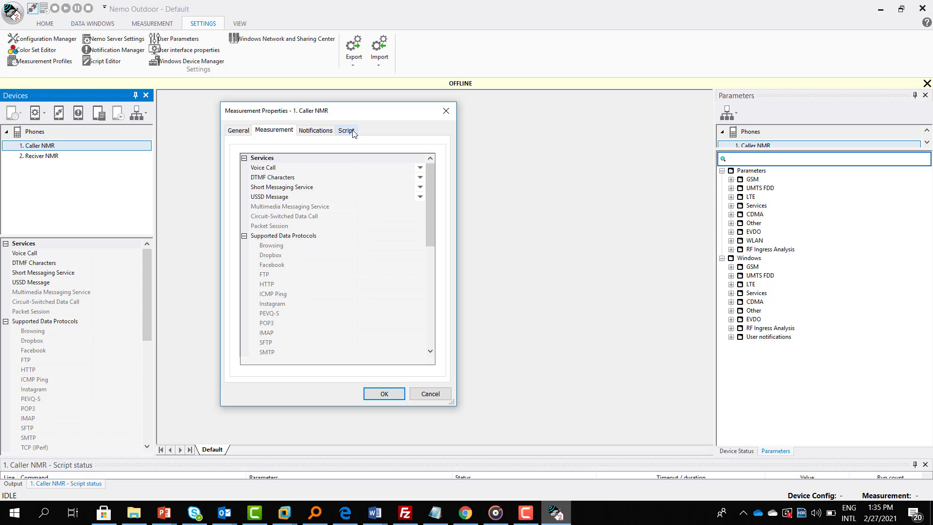
left_click(348, 130)
left_click(274, 131)
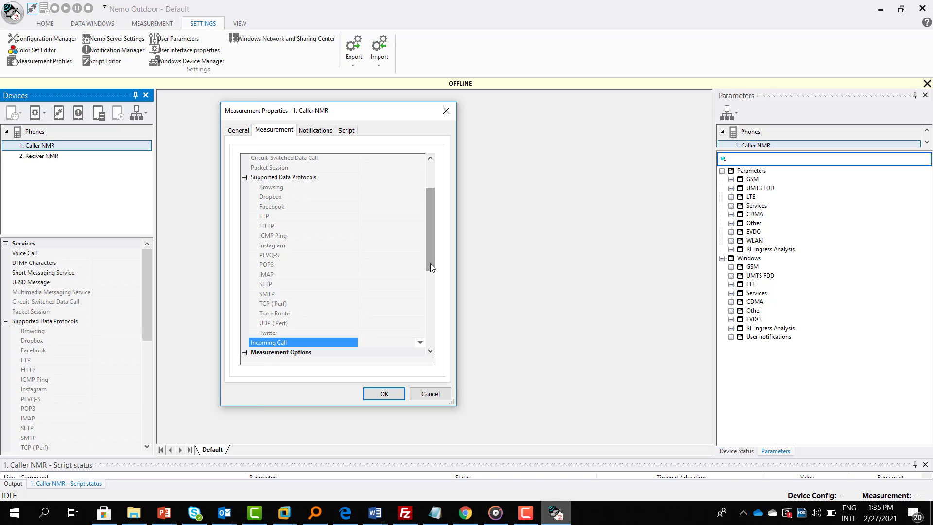
scroll(431, 263, "up", 2)
scroll(410, 318, "down", 4)
scroll(409, 319, "down", 4)
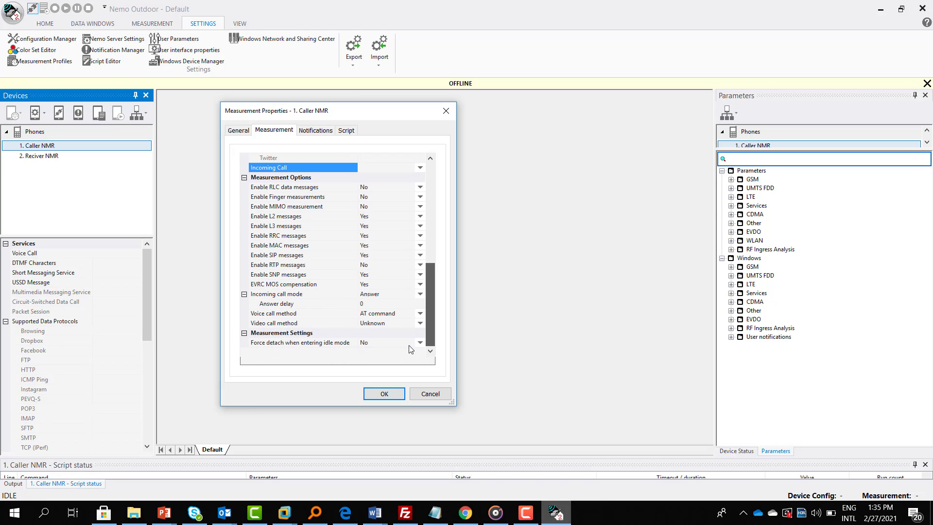
scroll(432, 228, "up", 8)
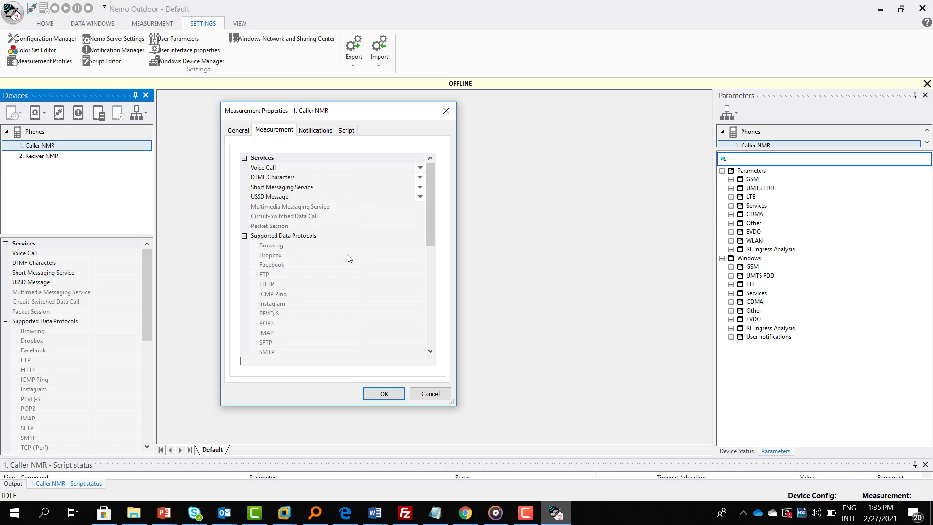
left_click(422, 167)
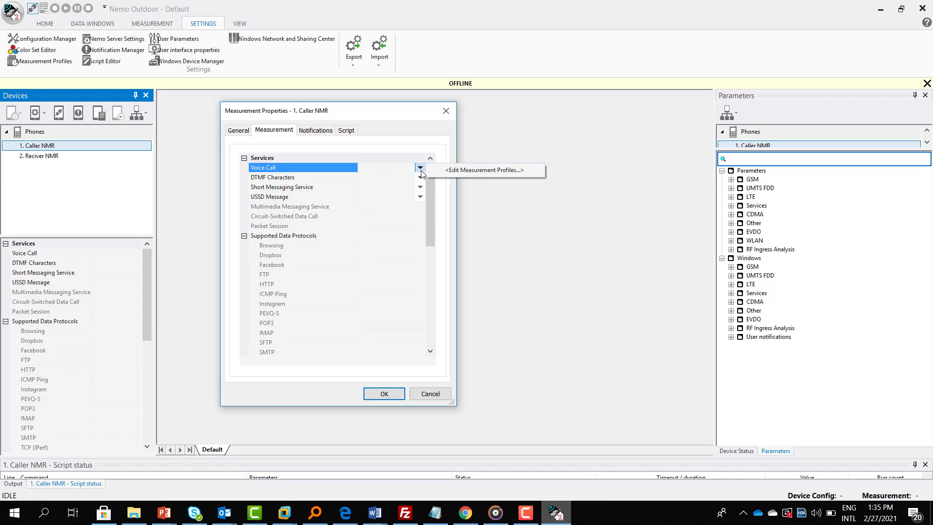
Add a new Voice Call profile named 'Caller' and enter the phone number to dial
left_click(459, 171)
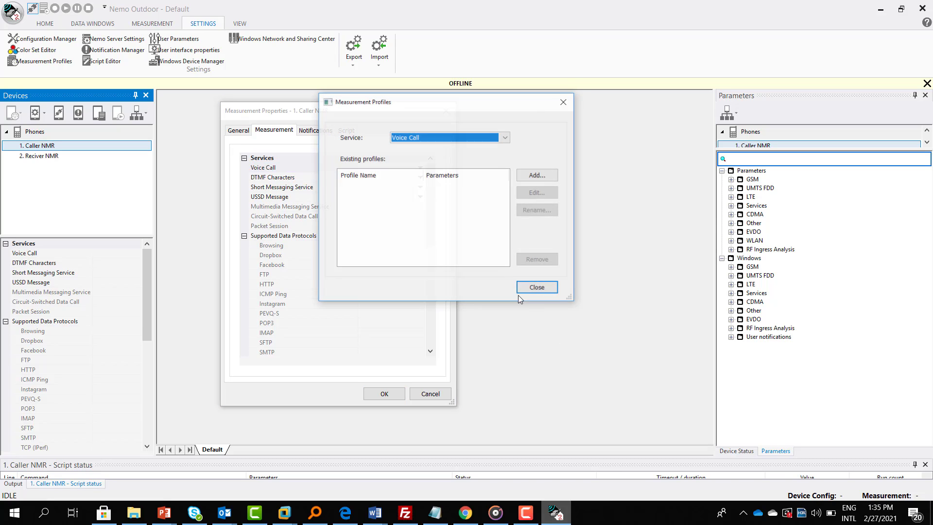
left_click(538, 177)
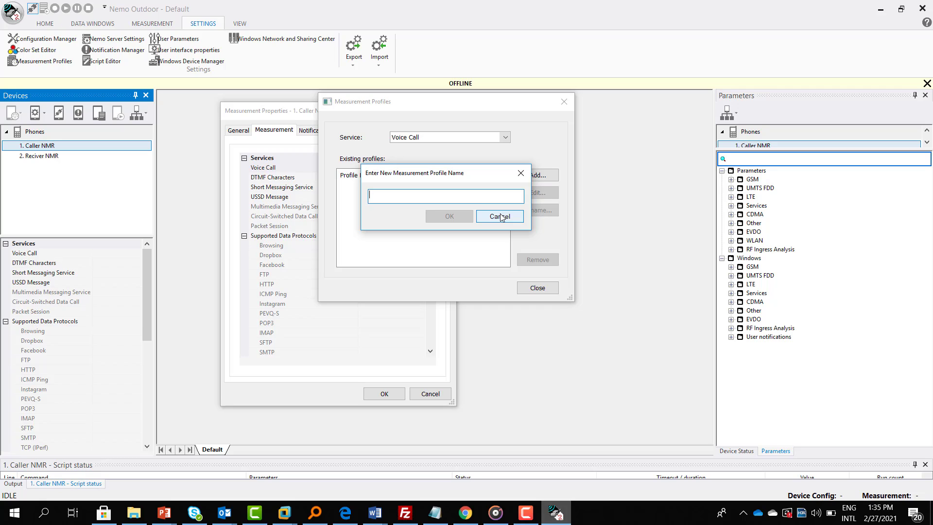
type("Caller")
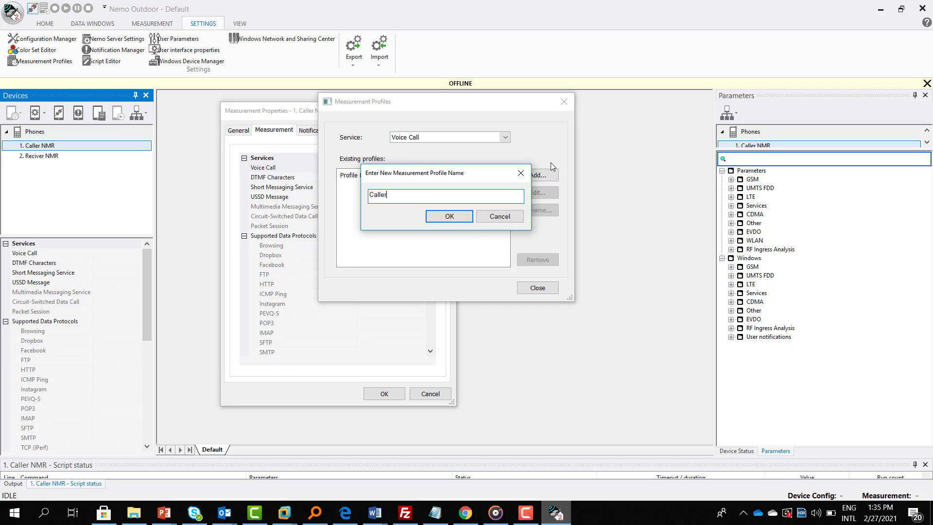
left_click(459, 219)
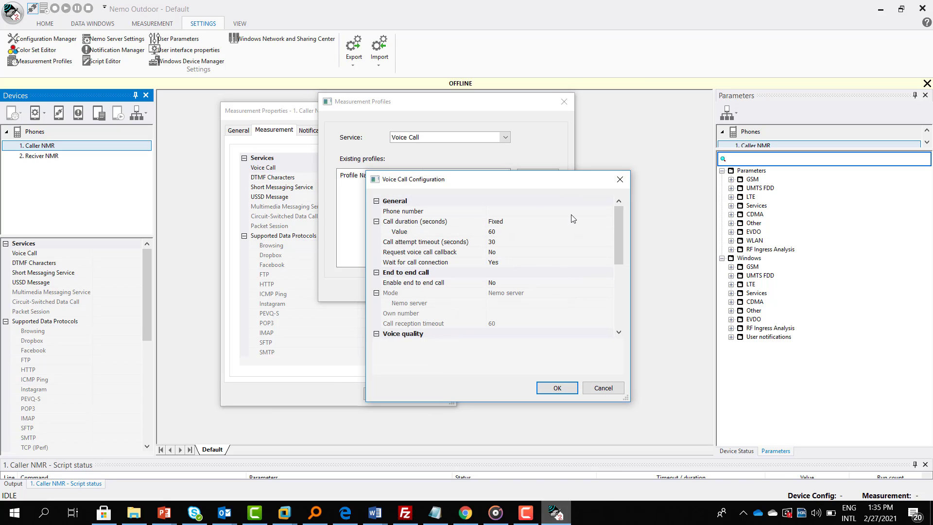
left_click(503, 211)
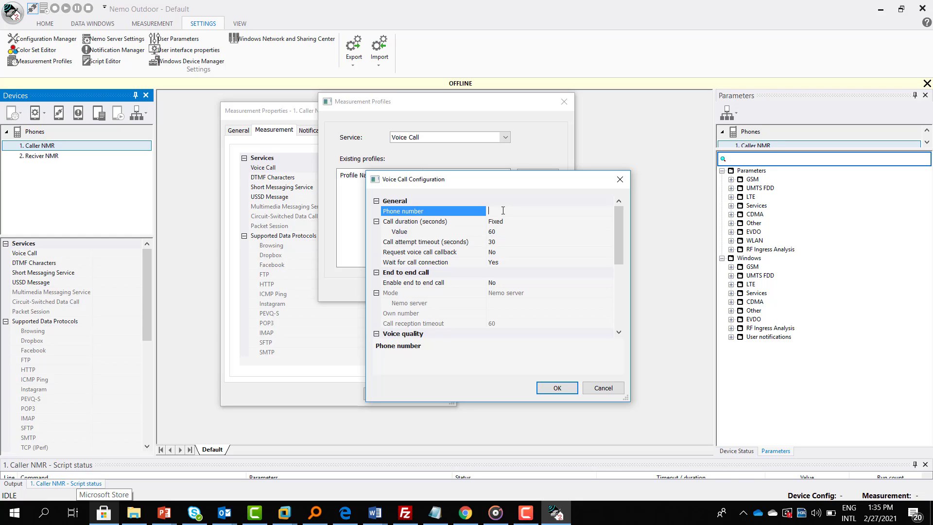
key("Return")
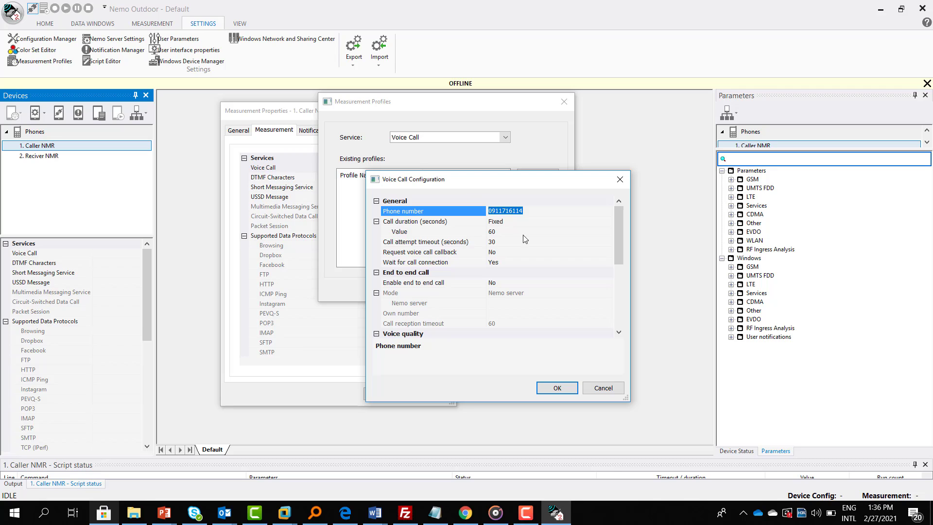
Enable voice quality with reference sample 4s_m.wav and save the Caller profile
left_click_drag(621, 244, 620, 280)
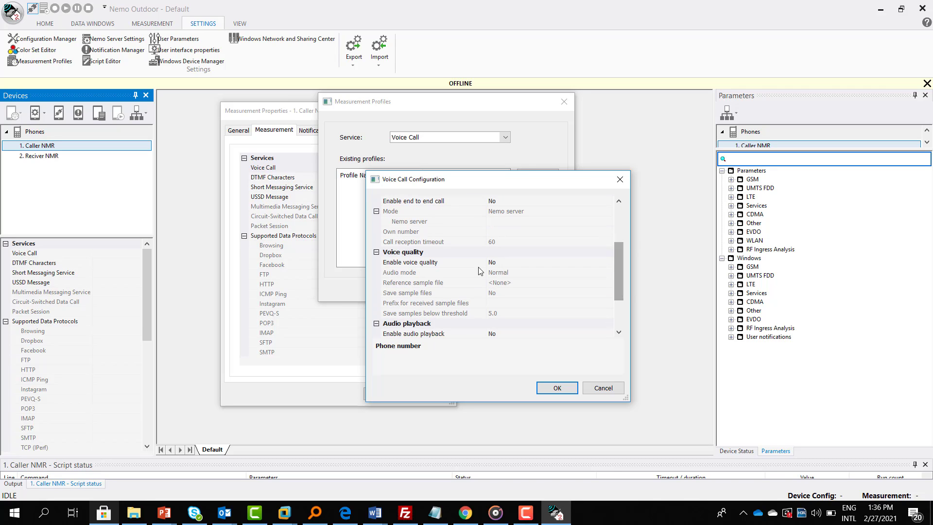
scroll(596, 276, "up", 3)
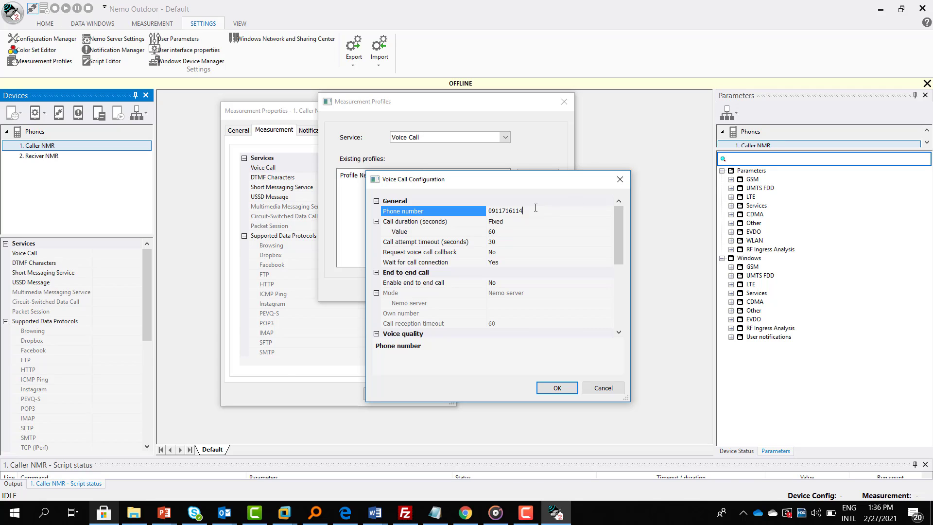
left_click(484, 231)
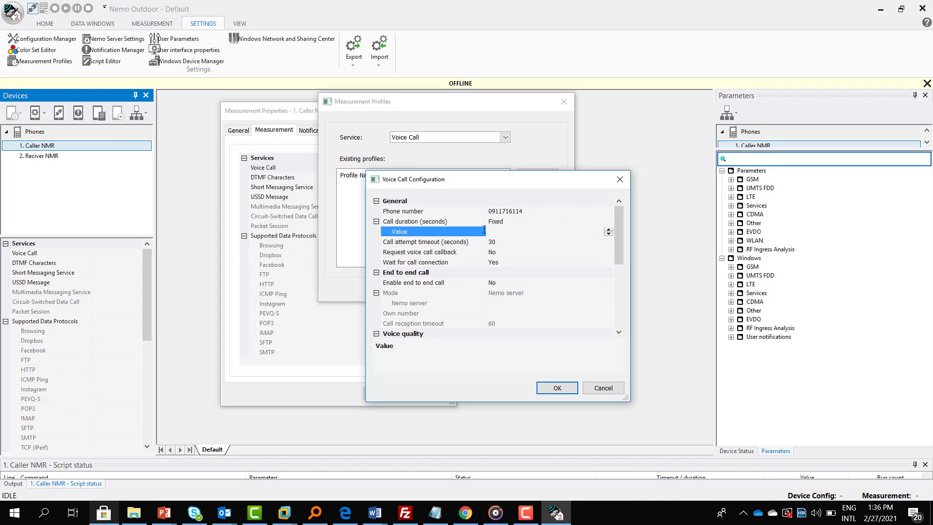
left_click_drag(622, 245, 617, 285)
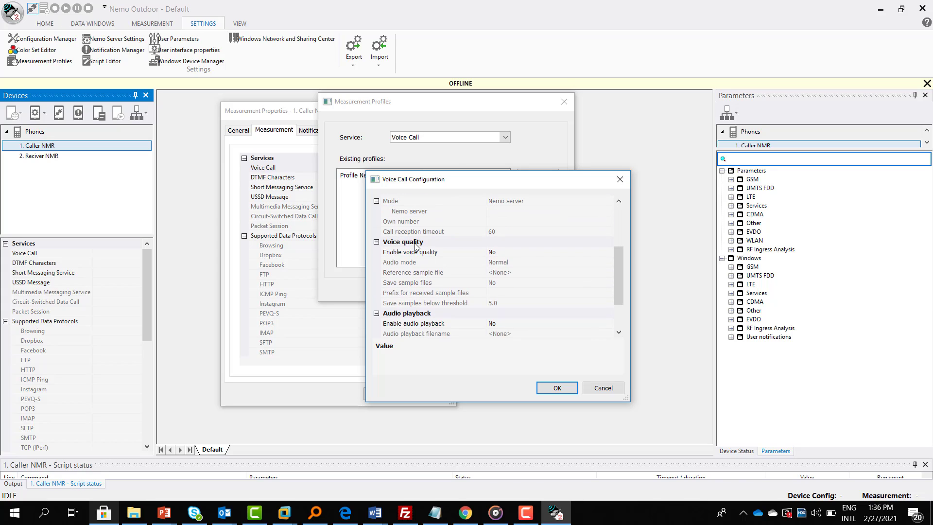
left_click(562, 253)
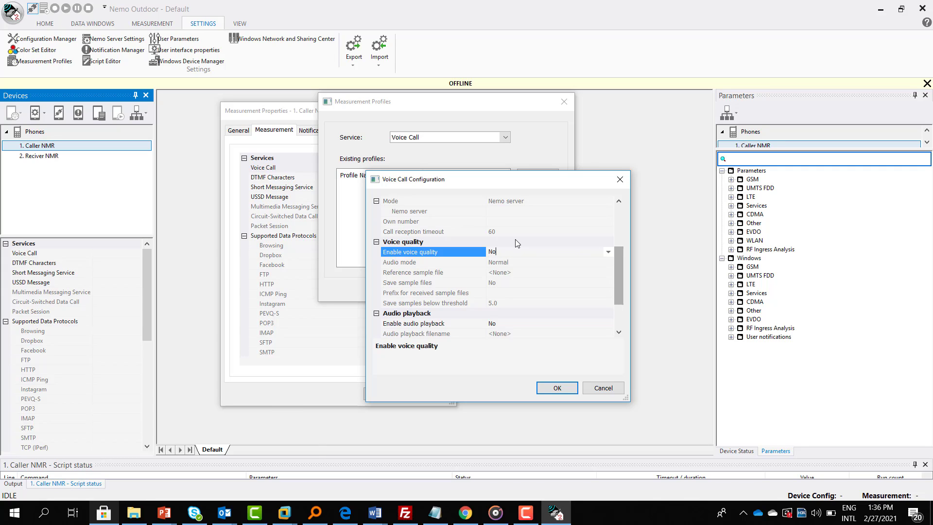
left_click(607, 253)
left_click(559, 273)
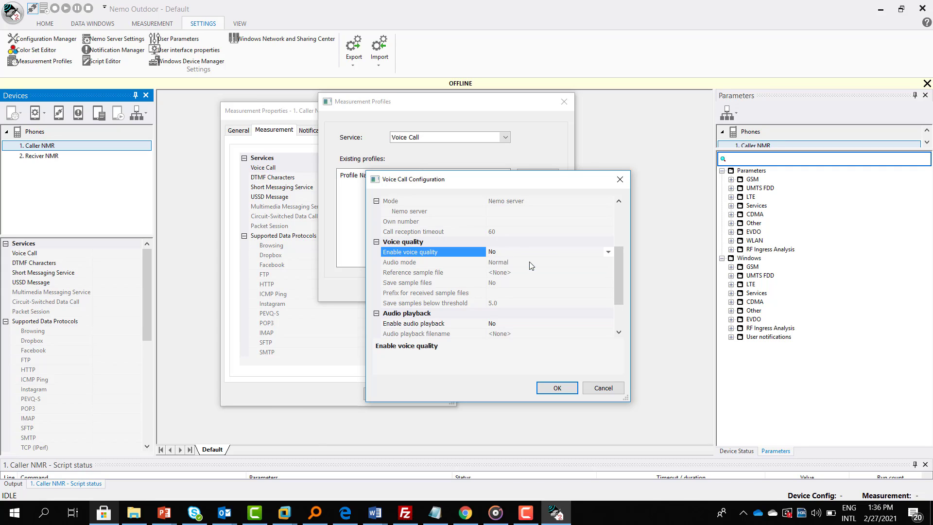
left_click(609, 273)
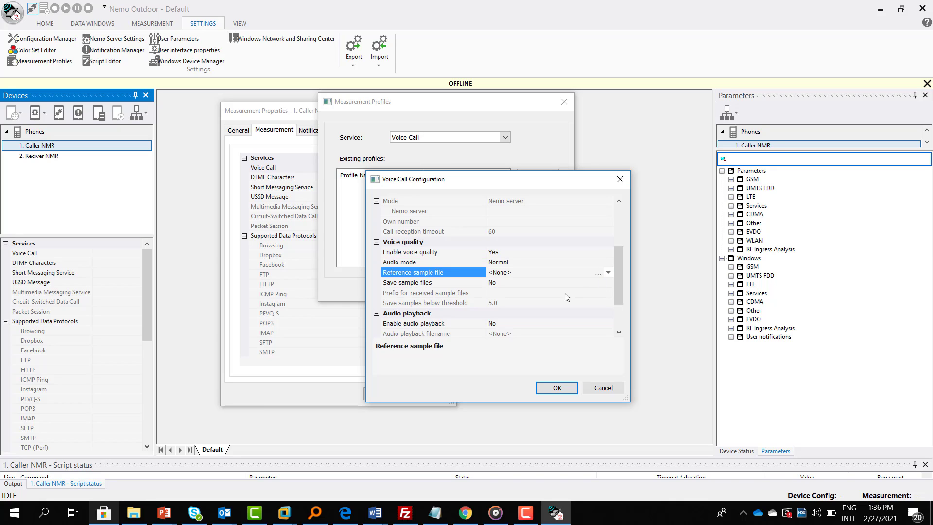
left_click(609, 273)
left_click(515, 303)
left_click(559, 389)
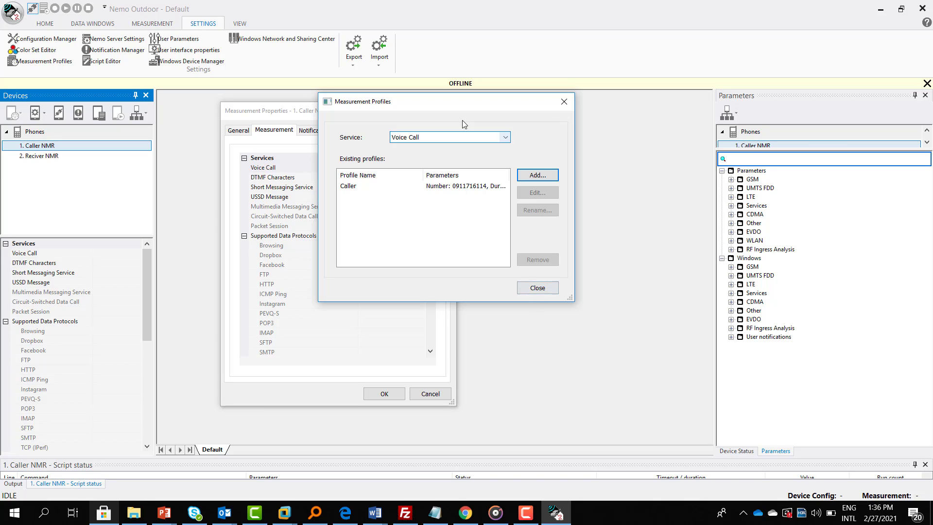
Close the profile manager and assign the Caller profile to Caller NMR's Voice Call service
left_click(535, 290)
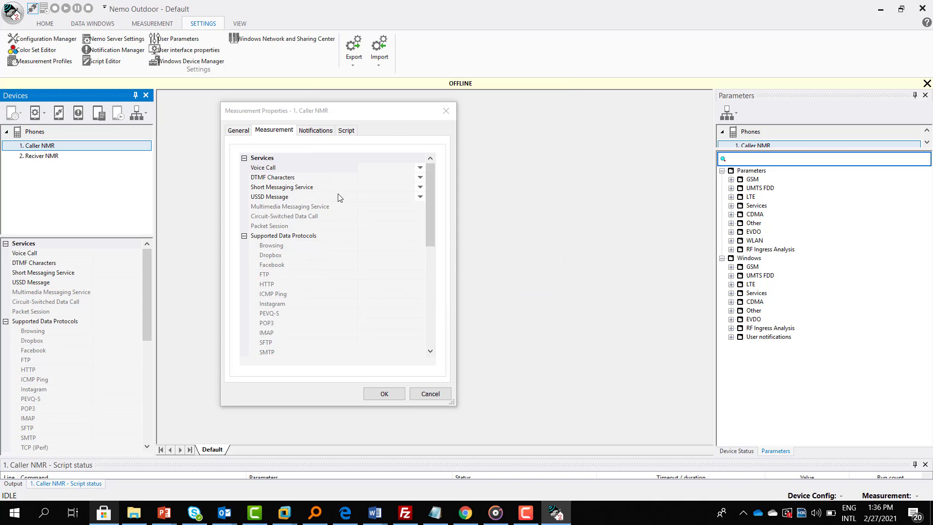
left_click(420, 168)
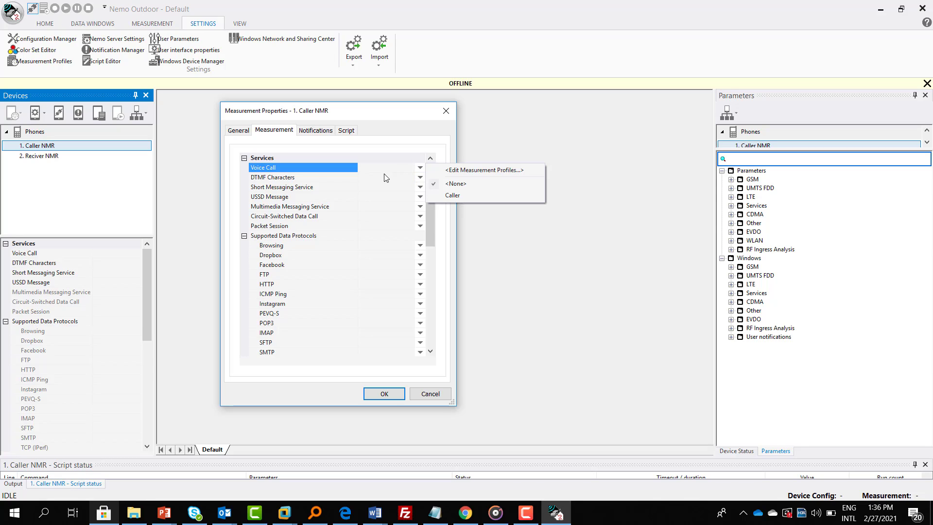
left_click(451, 195)
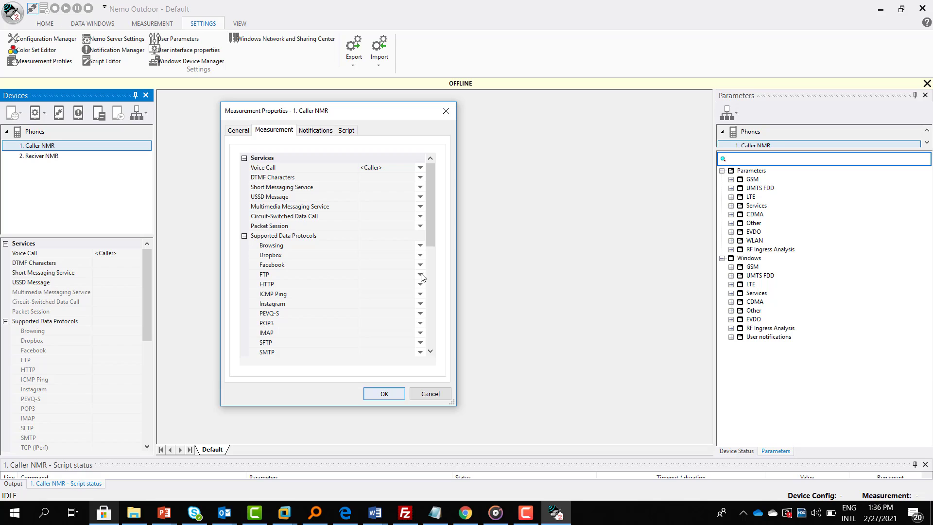
left_click(345, 136)
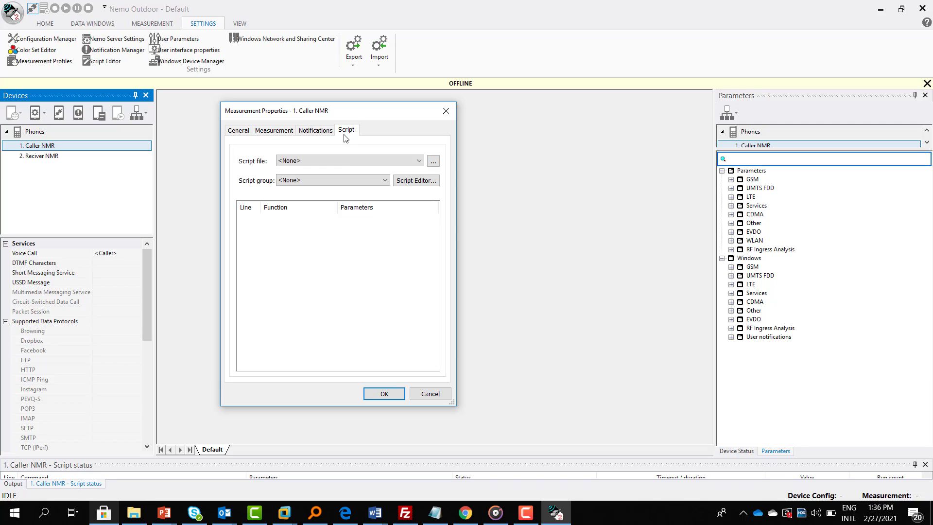
Start the script with a loop repeating for 240 minutes
left_click(413, 183)
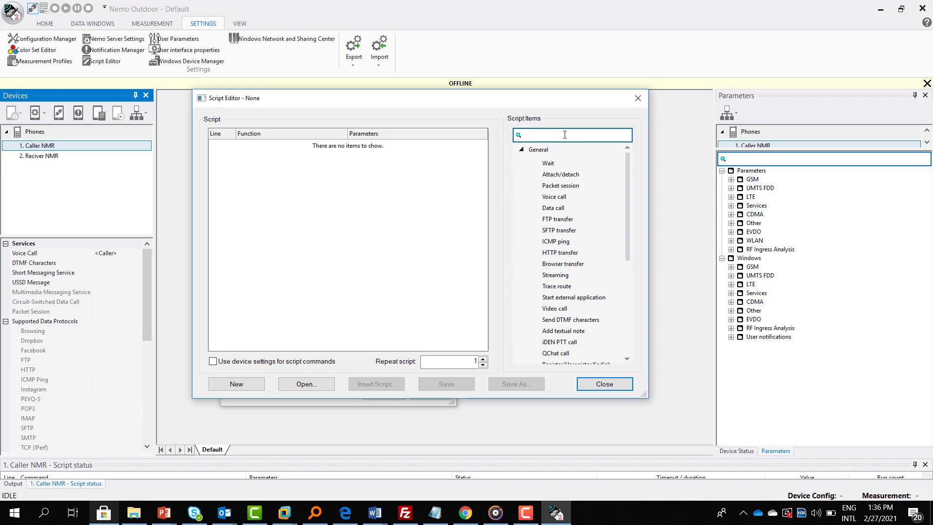
double_click(549, 164)
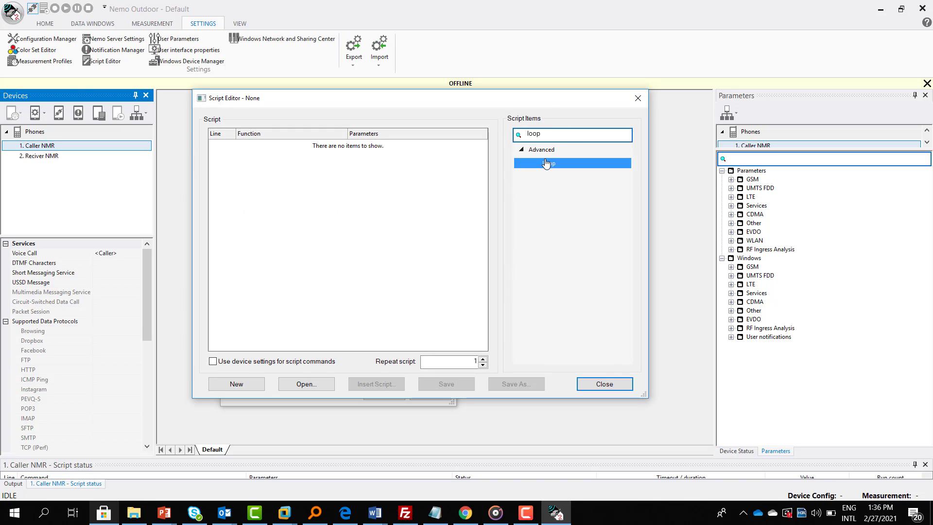
left_click(272, 140)
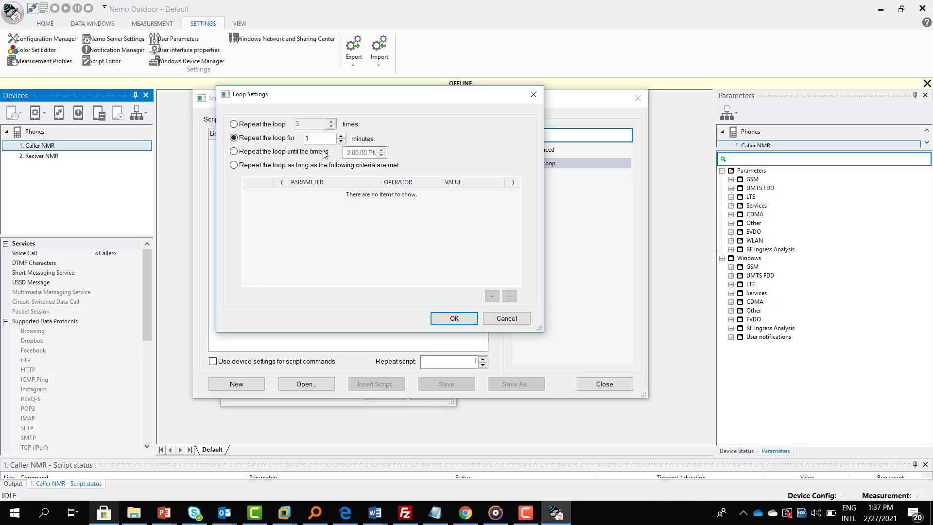
key("Tab")
type("240")
left_click(454, 319)
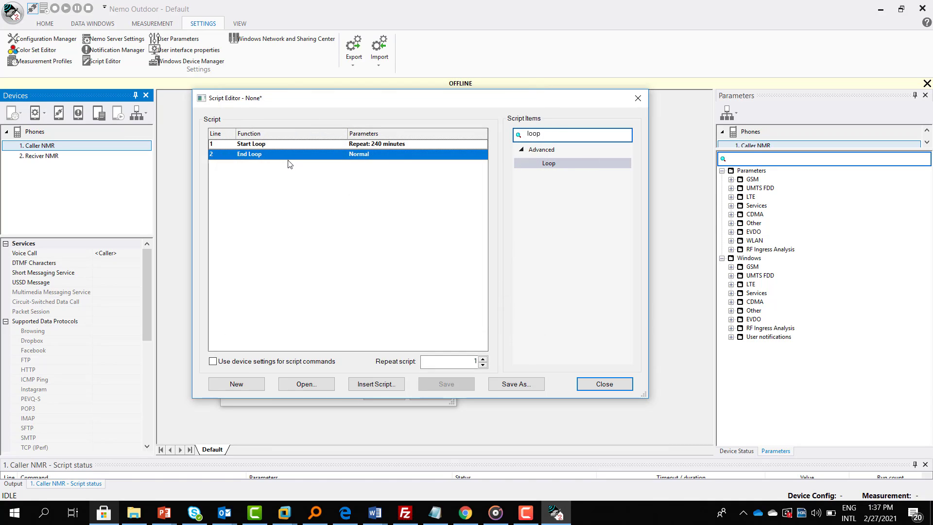
Add a voice call inside the loop and insert a Wait step after End a voice call
left_click(254, 147)
left_click(613, 137)
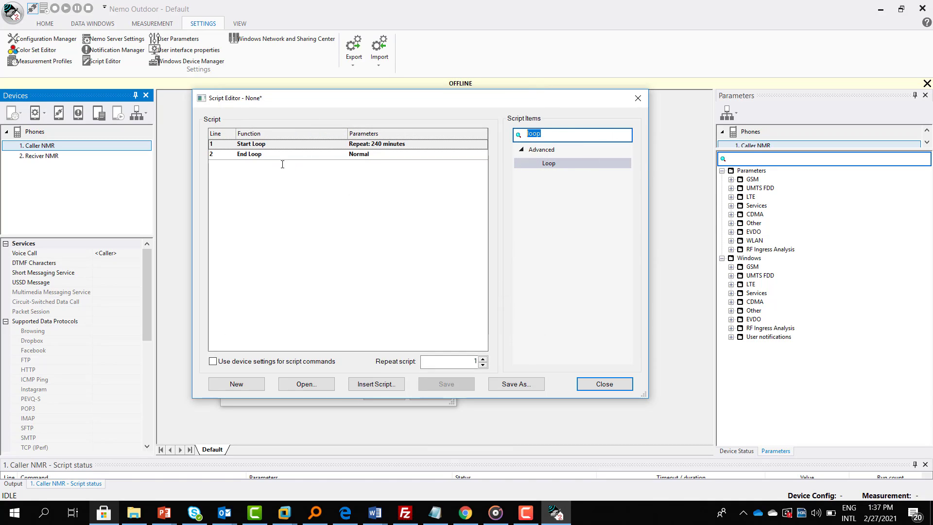
type("Voice")
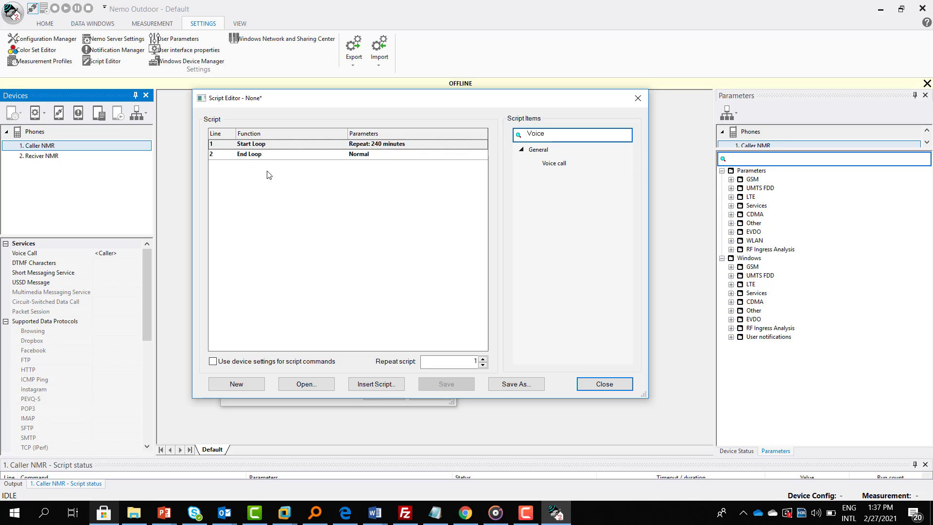
double_click(565, 163)
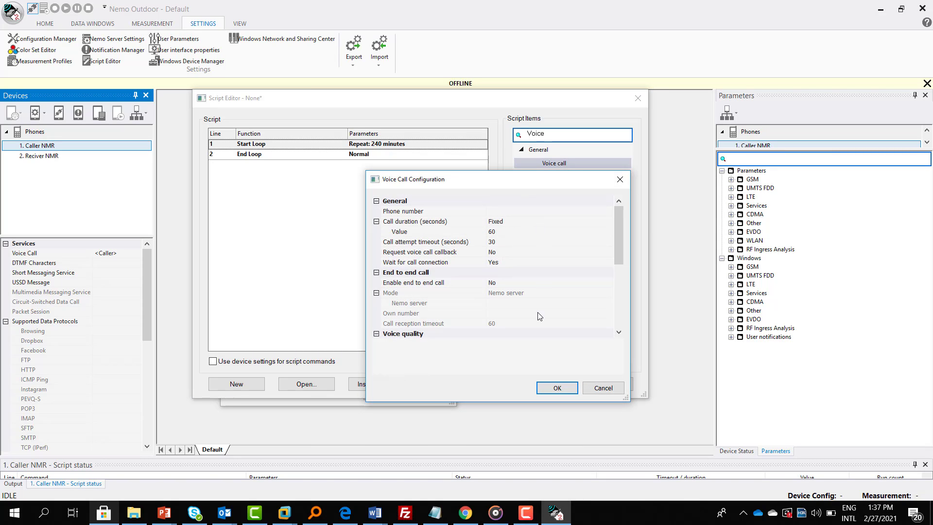
left_click(546, 388)
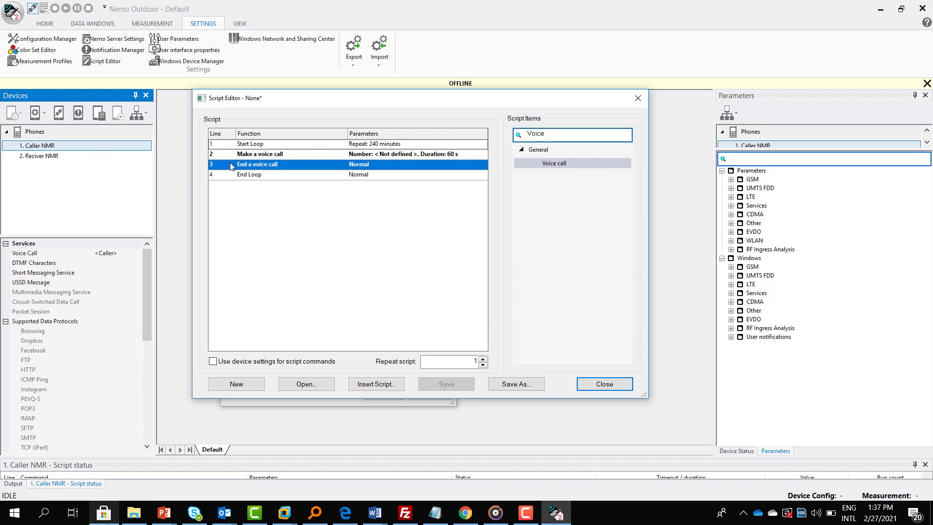
double_click(589, 135)
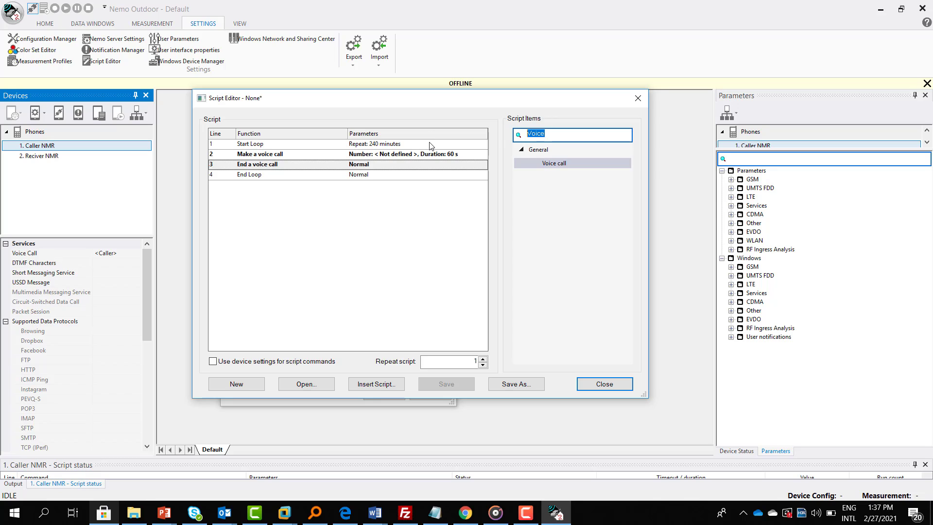
type("wait")
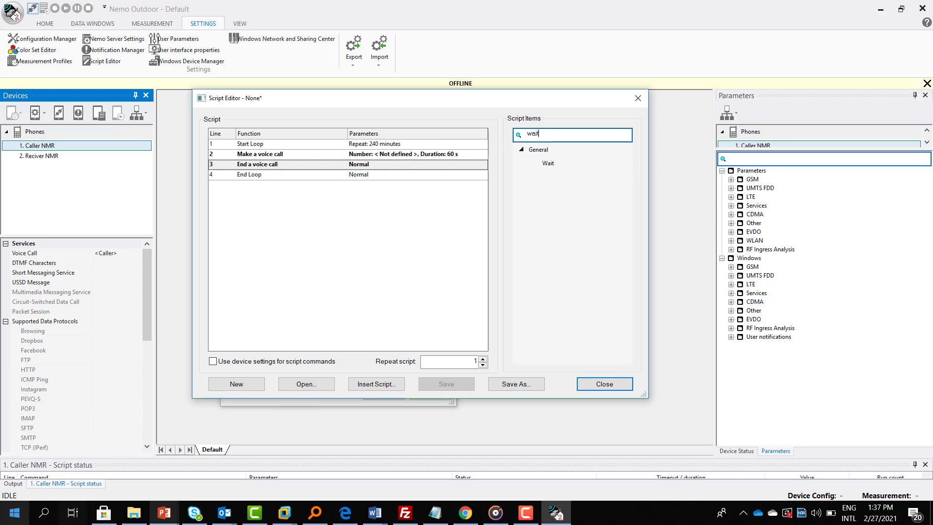
left_click(566, 164)
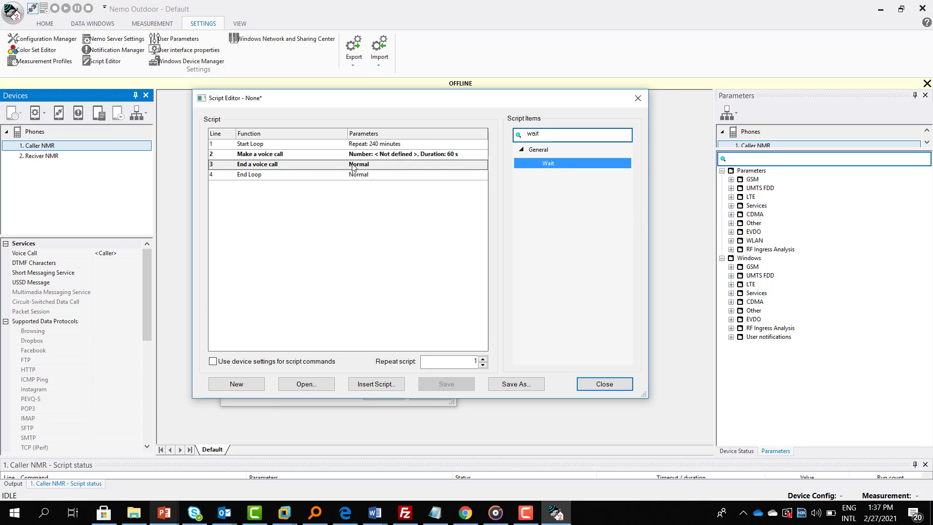
left_click_drag(352, 164, 323, 184)
Make the wait synchronize all scripts and have script commands use device settings
left_click(338, 153)
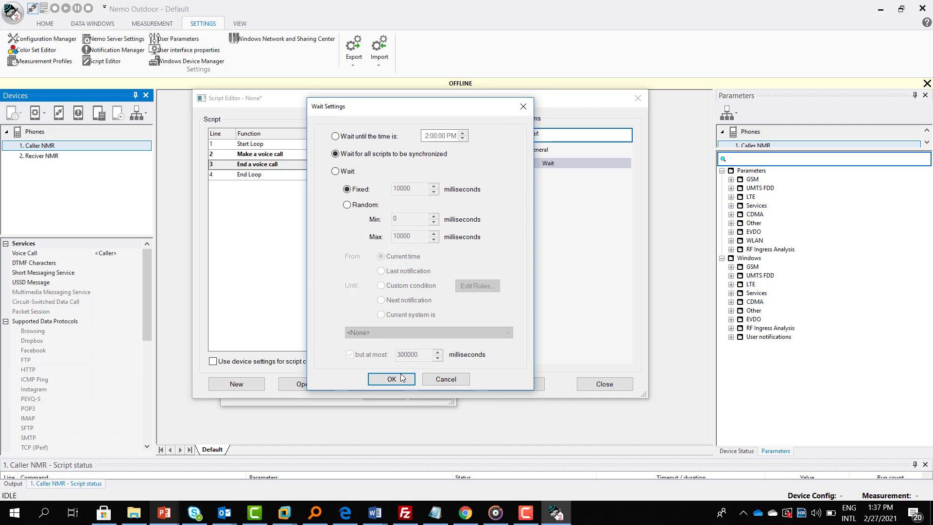
left_click(392, 379)
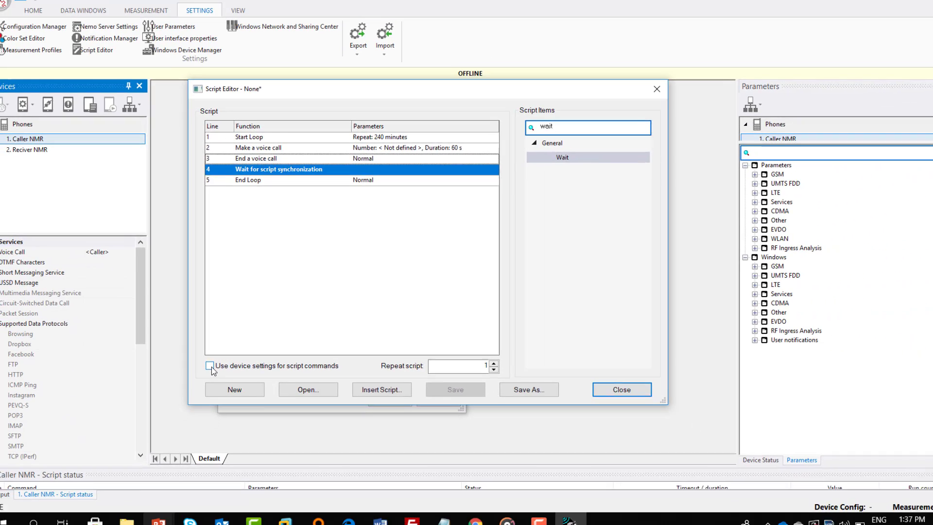
left_click(175, 416)
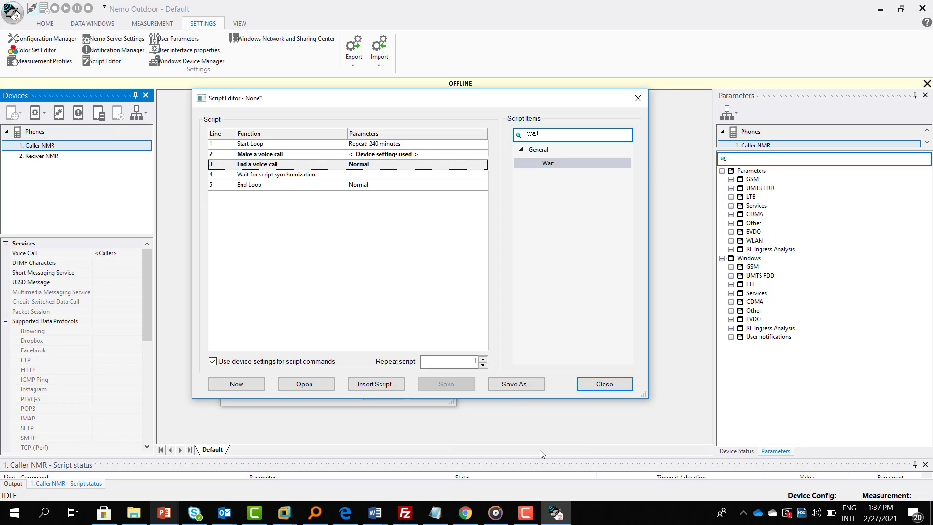
left_click(516, 385)
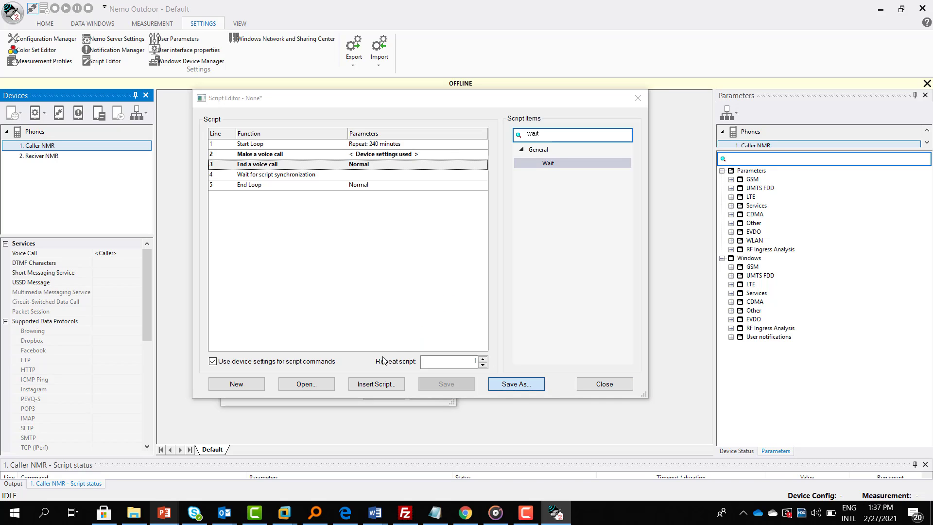
Save the script as Caller-2 and close the Script Editor
type("C")
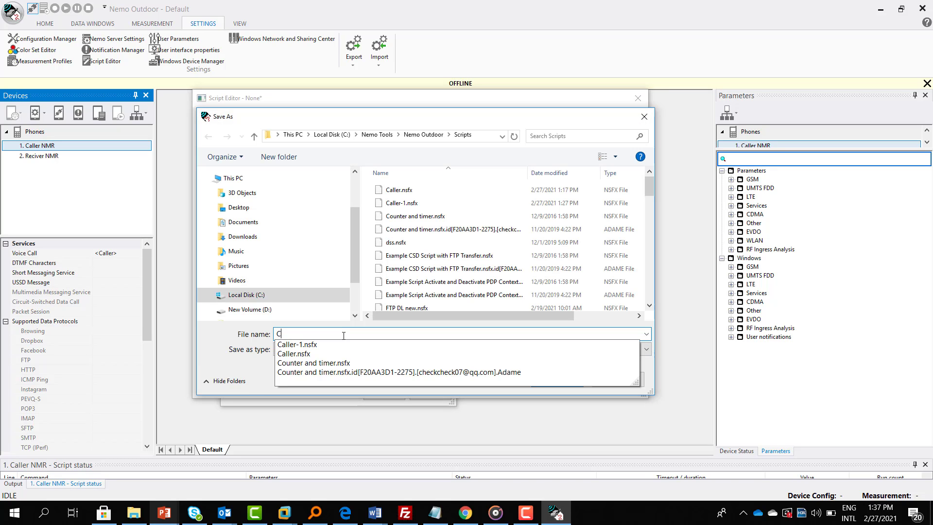
type("aller-2")
key("Return")
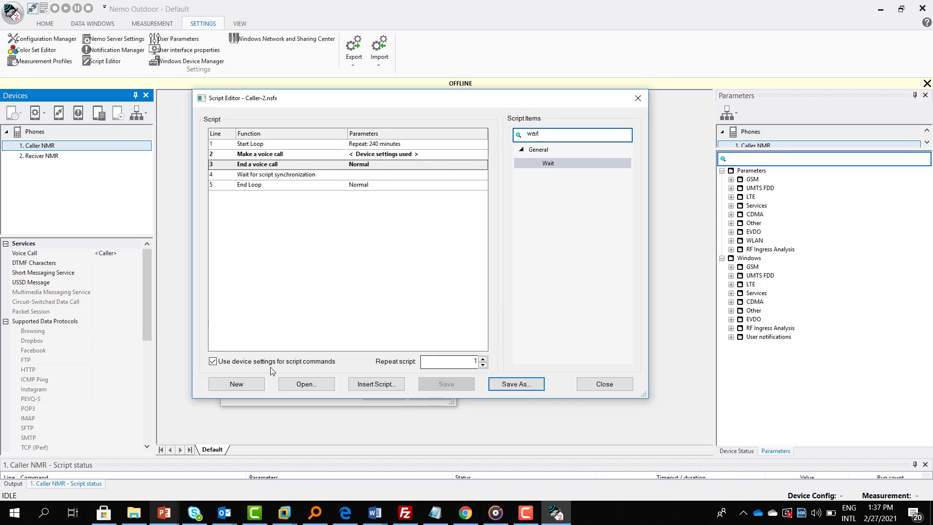
left_click(605, 384)
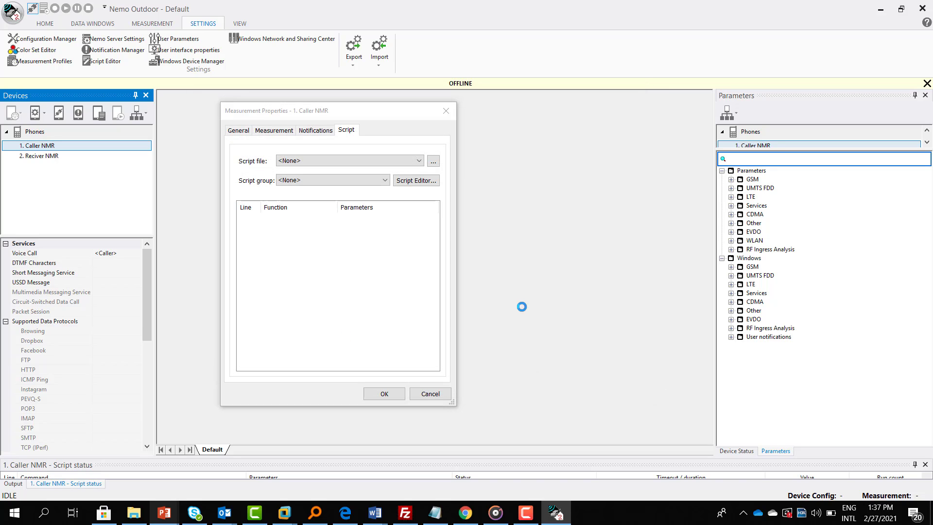
Put Caller NMR's script in a new script group gp-1 and apply the properties
left_click(340, 181)
left_click(316, 190)
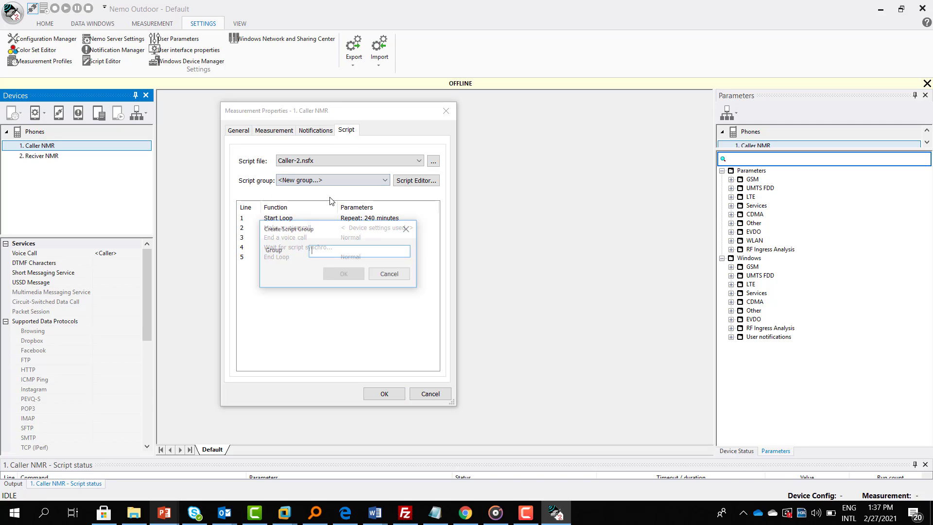
type("gp-1")
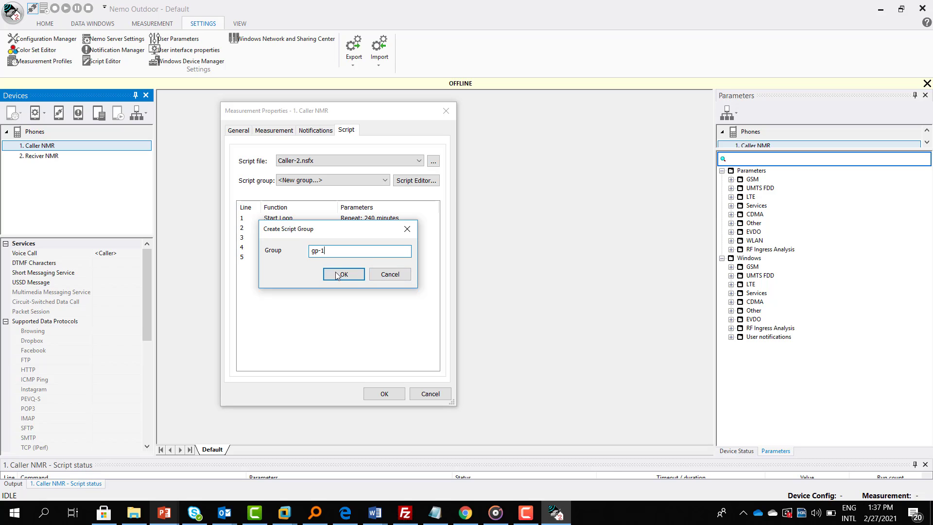
left_click(341, 274)
left_click(391, 396)
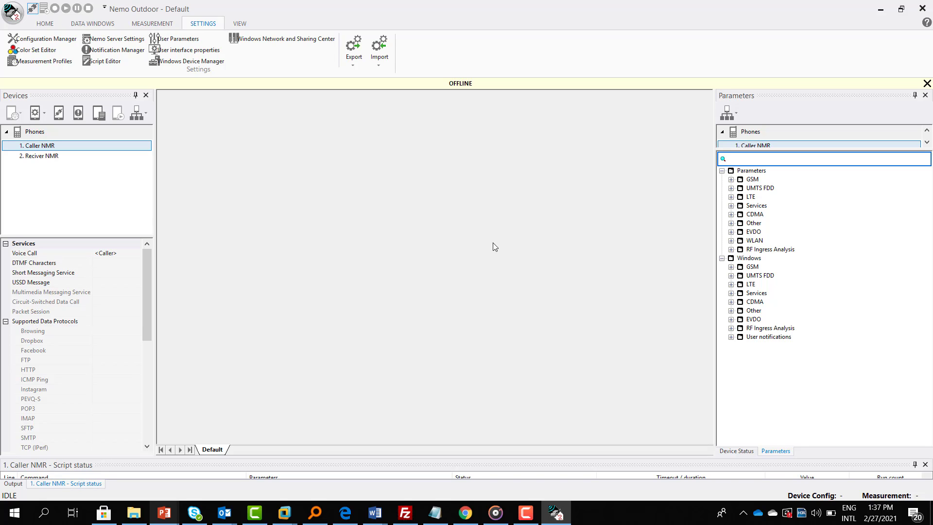
Open Reciver NMR's script properties on the Measurement tab and expand Incoming Call's profiles
left_click(119, 146)
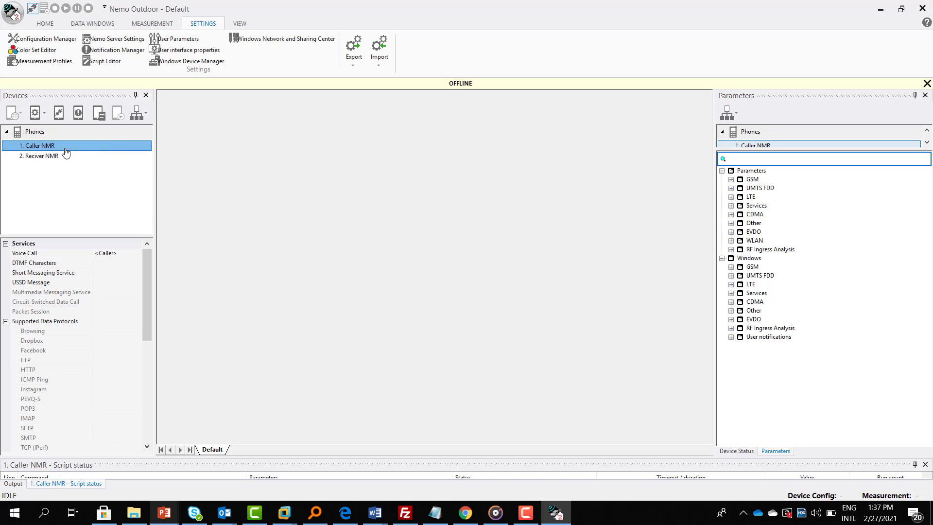
left_click(39, 156)
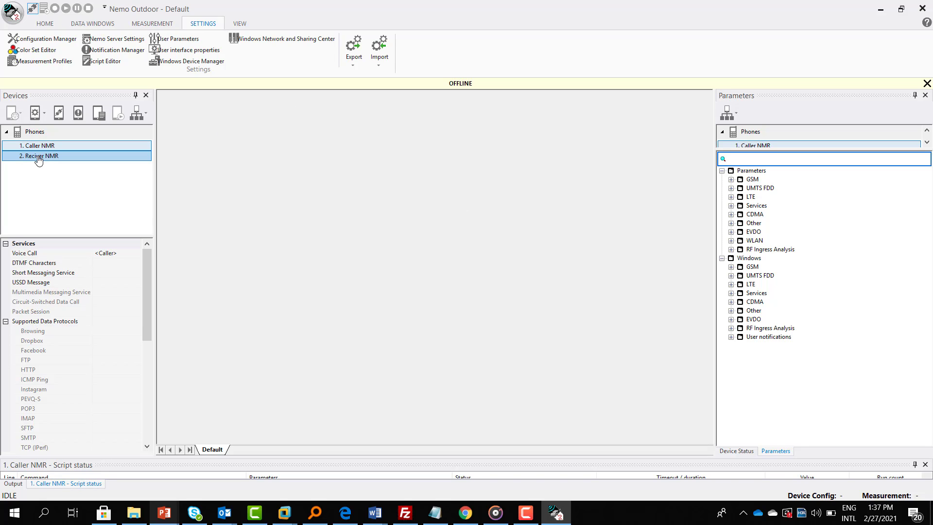
left_click(87, 157)
right_click(85, 158)
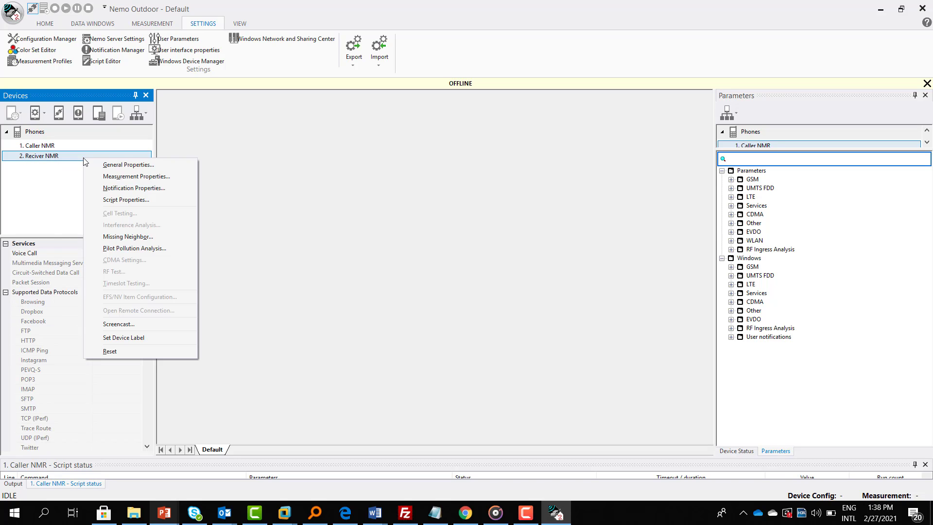
left_click(118, 199)
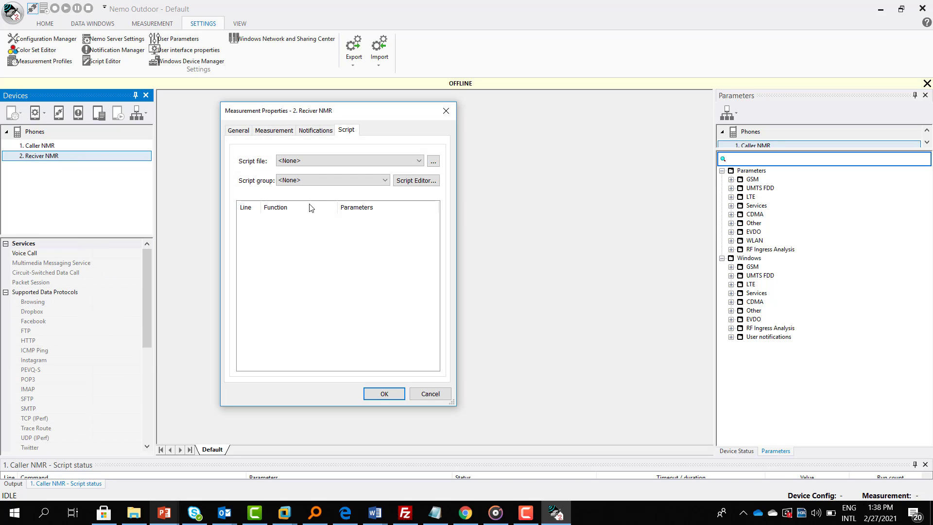
left_click(280, 131)
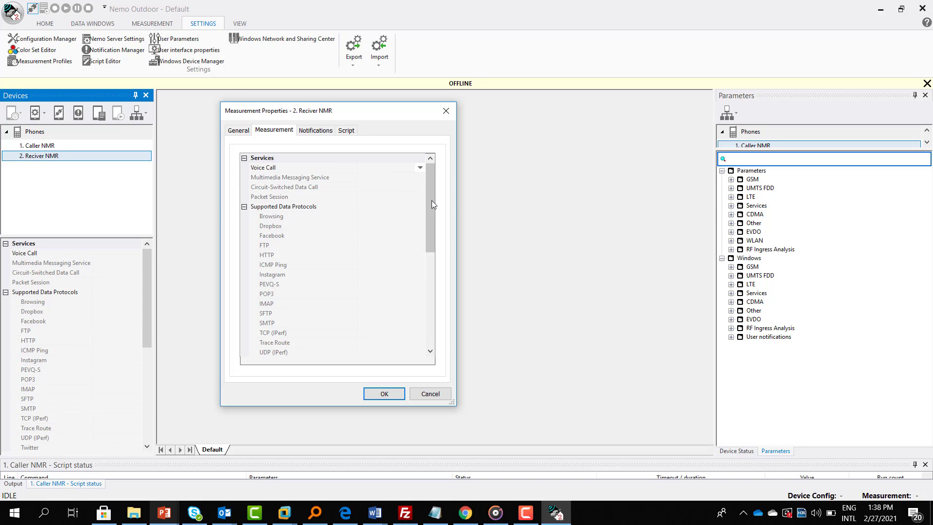
left_click_drag(432, 202, 424, 269)
left_click(420, 236)
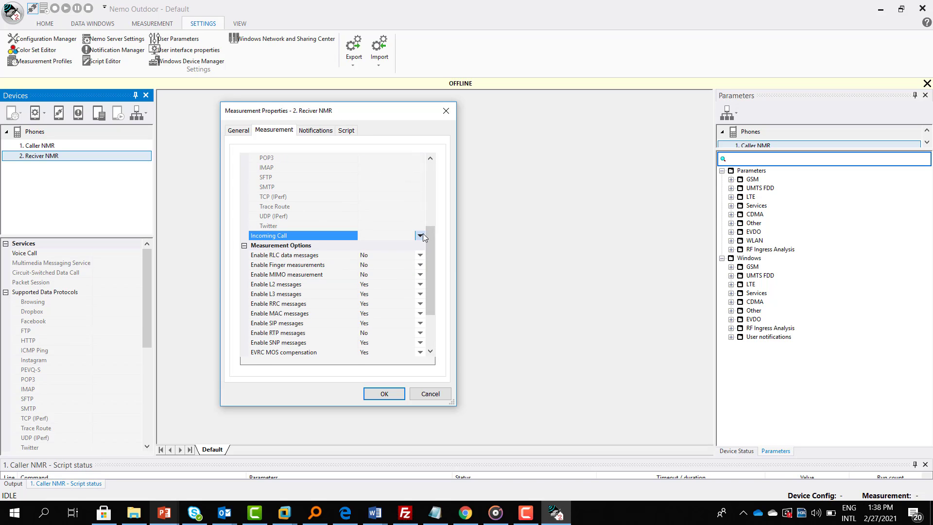
Add a new Incoming Call profile named 'Reciver' with a 120-second call duration
left_click(453, 239)
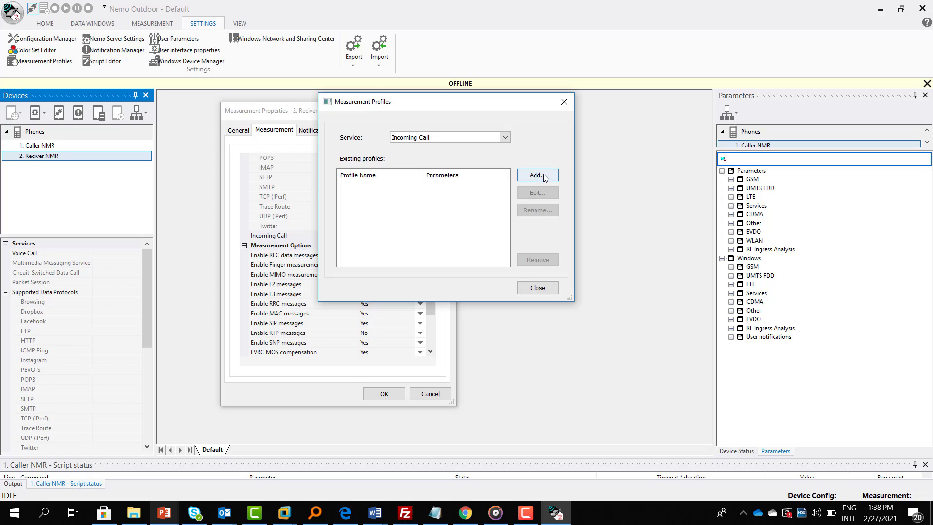
left_click(542, 175)
type("Reciver")
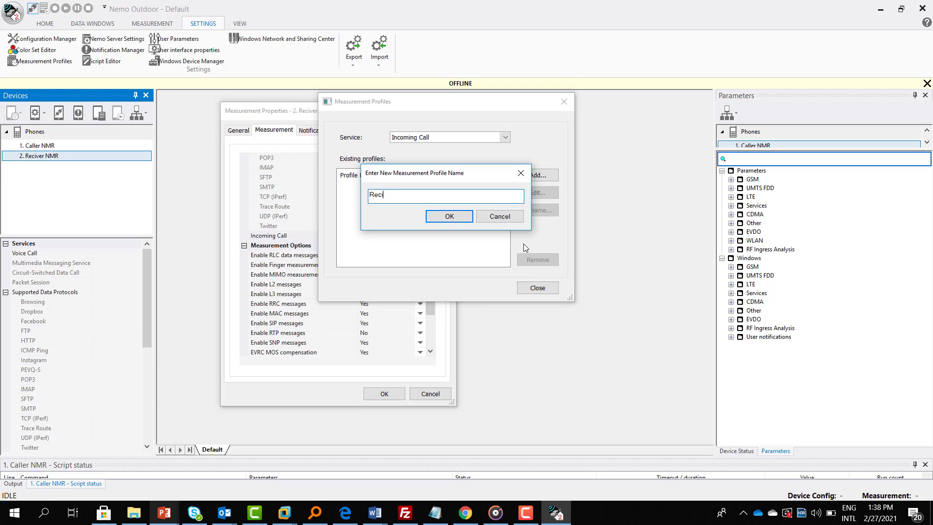
left_click(443, 216)
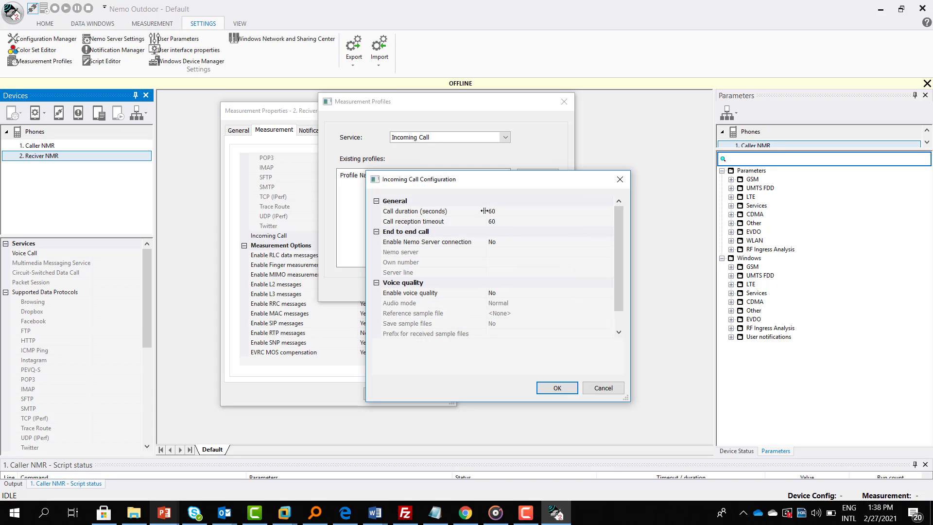
left_click(462, 210)
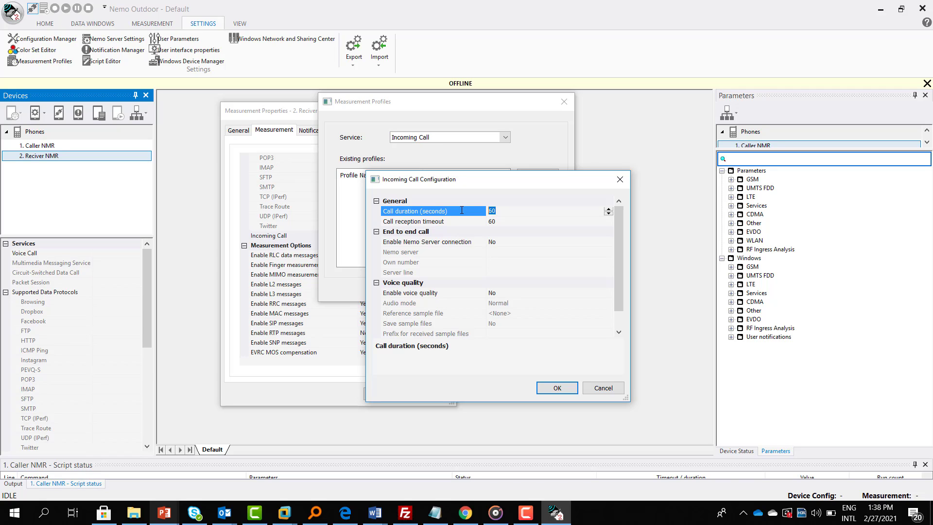
type("120")
Enable voice quality with reference sample 4s_m.wav and save the Reciver profile
left_click(554, 293)
left_click(571, 292)
left_click(532, 303)
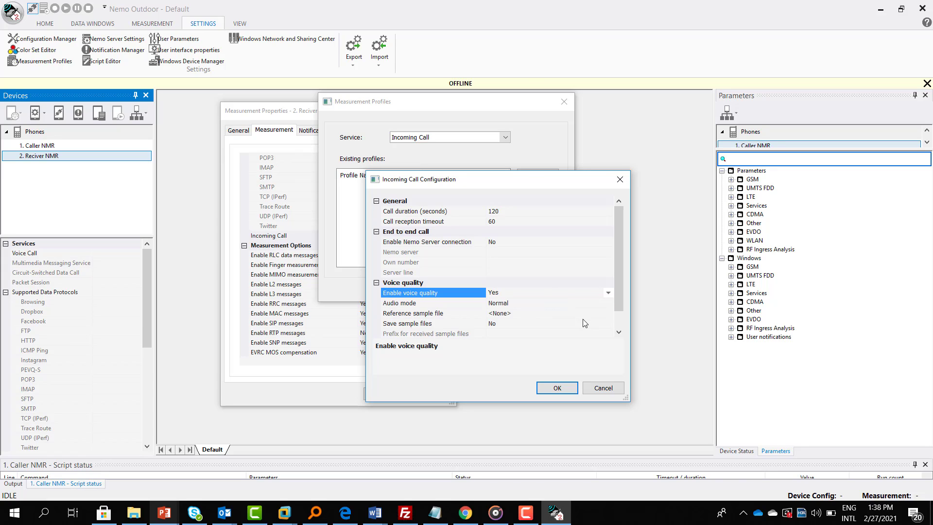
left_click(585, 324)
left_click(607, 313)
left_click(609, 314)
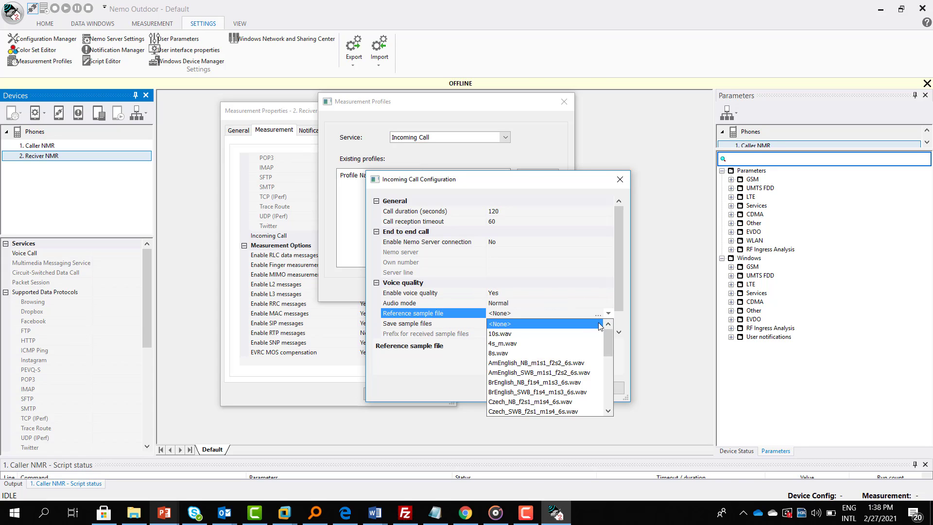
left_click(537, 344)
left_click(550, 387)
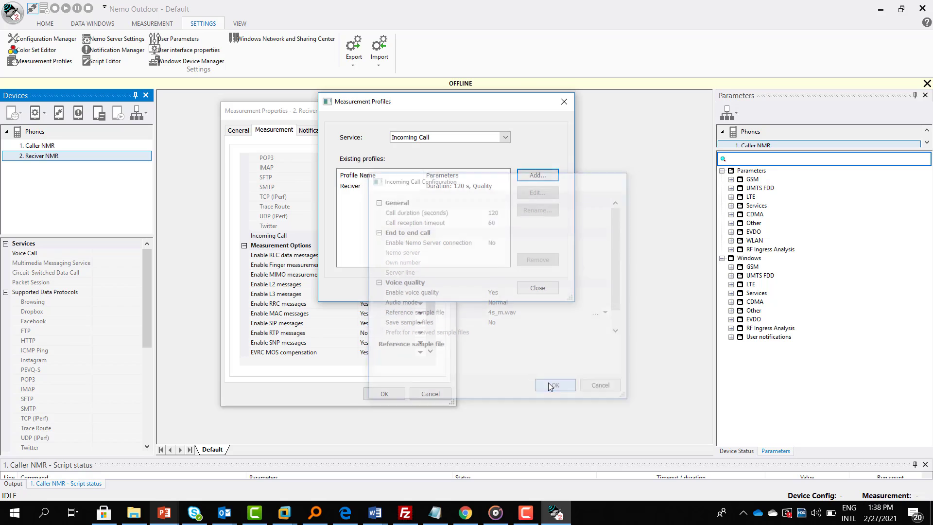
Close the profile manager and assign the Reciver profile to Incoming Call
left_click(538, 287)
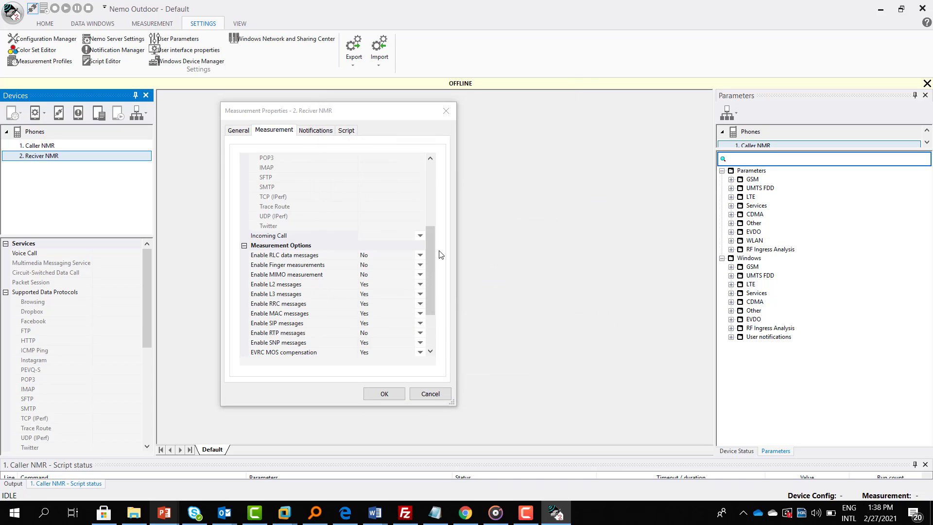
scroll(423, 246, "up", 5)
left_click_drag(429, 250, 425, 310)
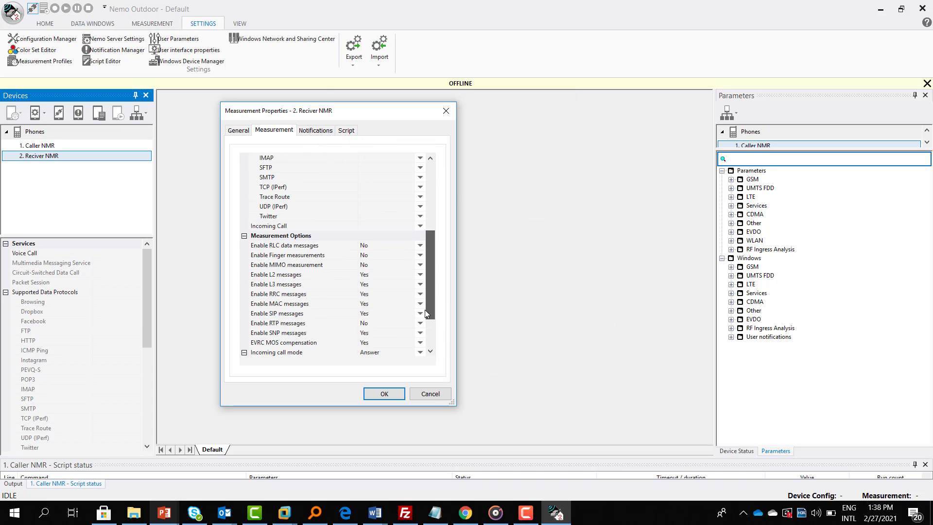
left_click(422, 227)
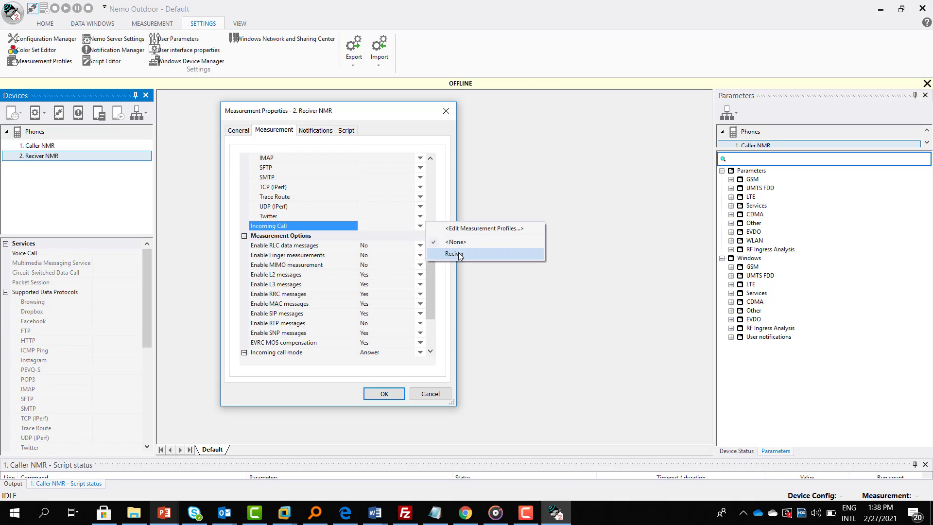
left_click(459, 256)
left_click_drag(434, 238, 426, 287)
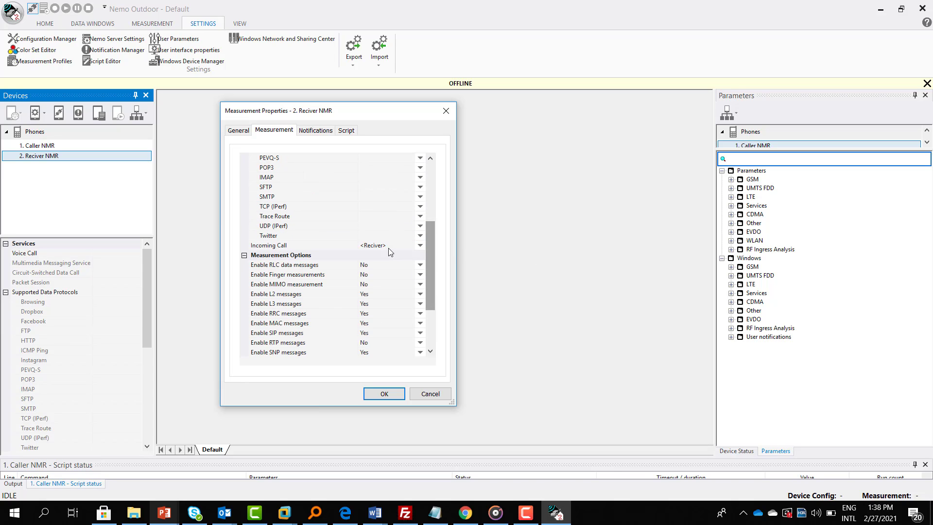
left_click(346, 131)
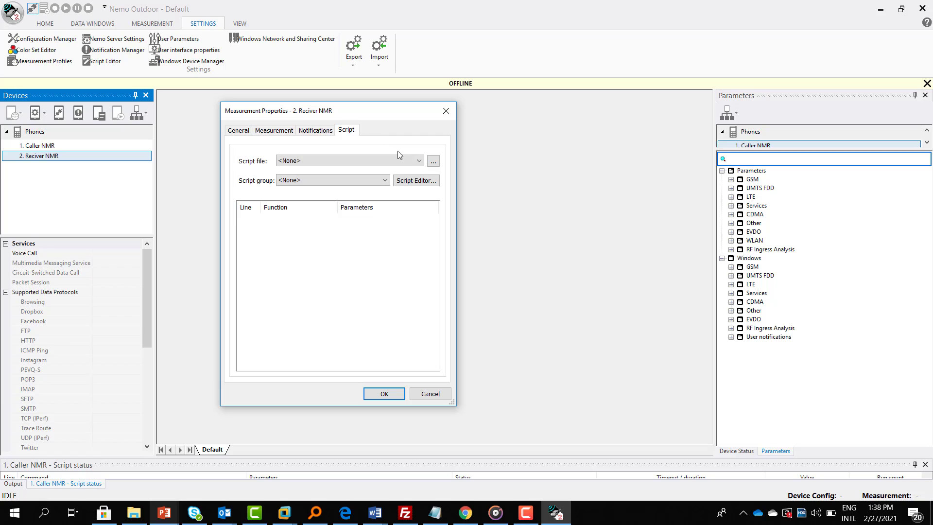
In the Script Editor, add a loop repeating for 240 minutes
left_click(425, 183)
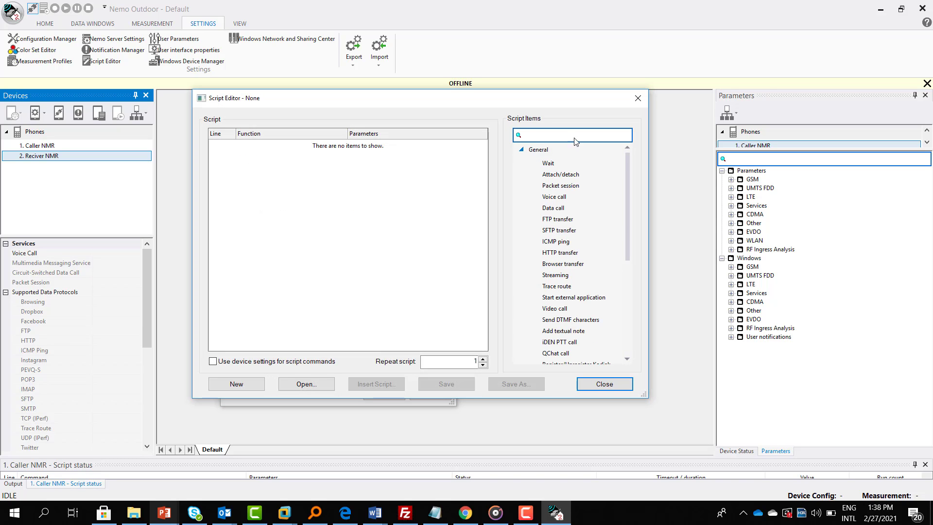
left_click(571, 140)
type("loo")
left_click(555, 164)
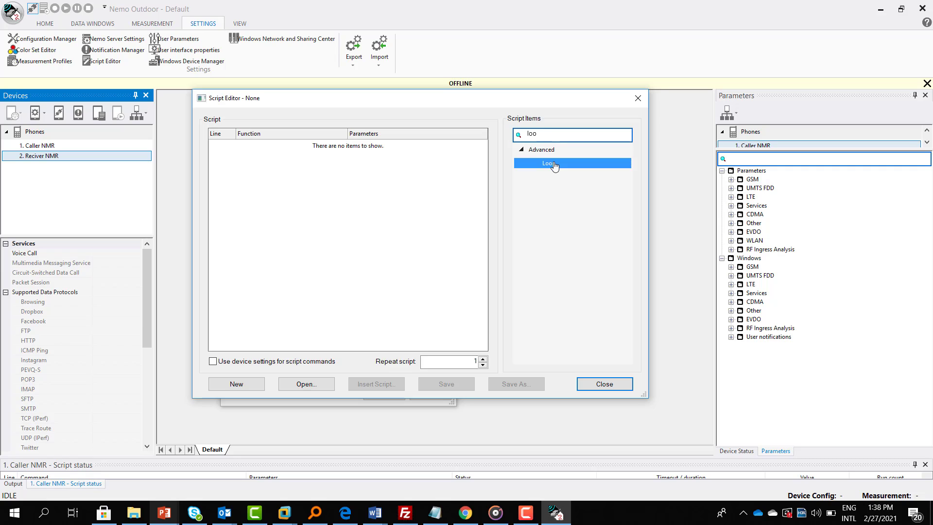
double_click(554, 164)
left_click(259, 139)
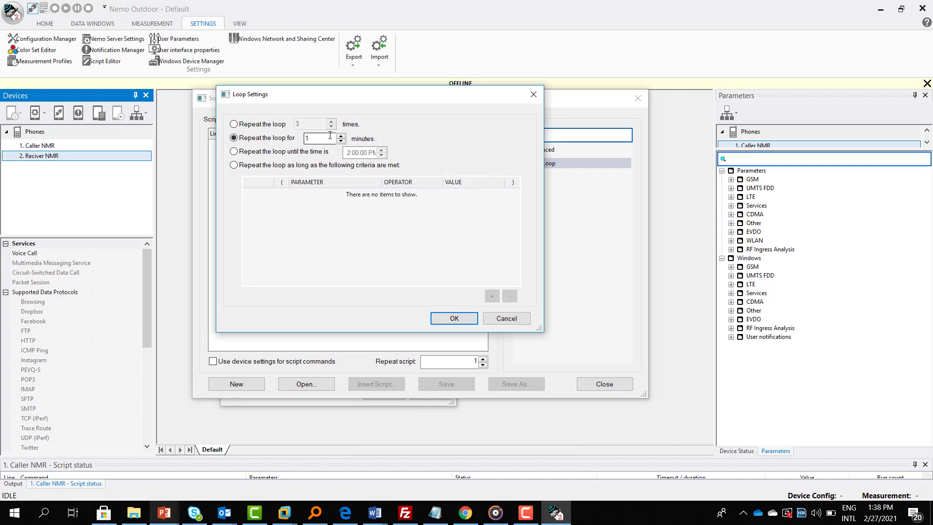
type("240")
left_click(454, 319)
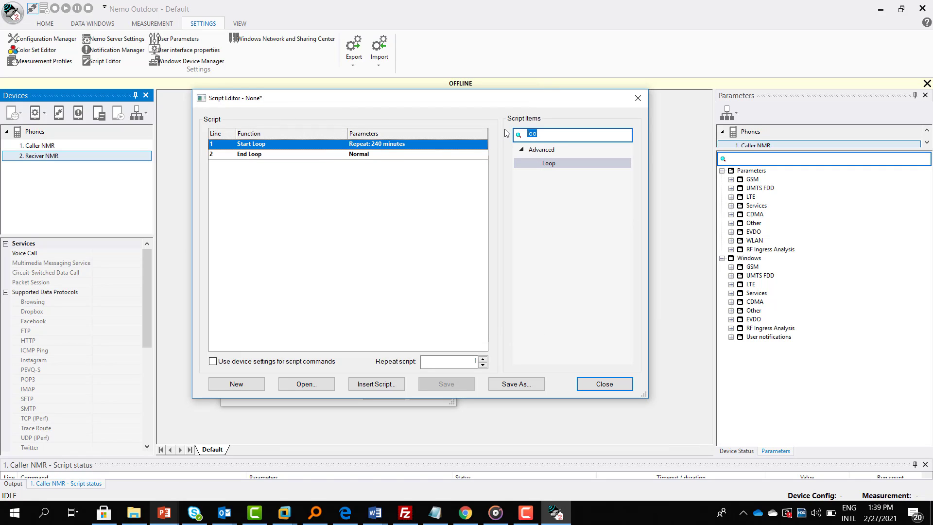
Add a Receive call step inside the loop
type("re")
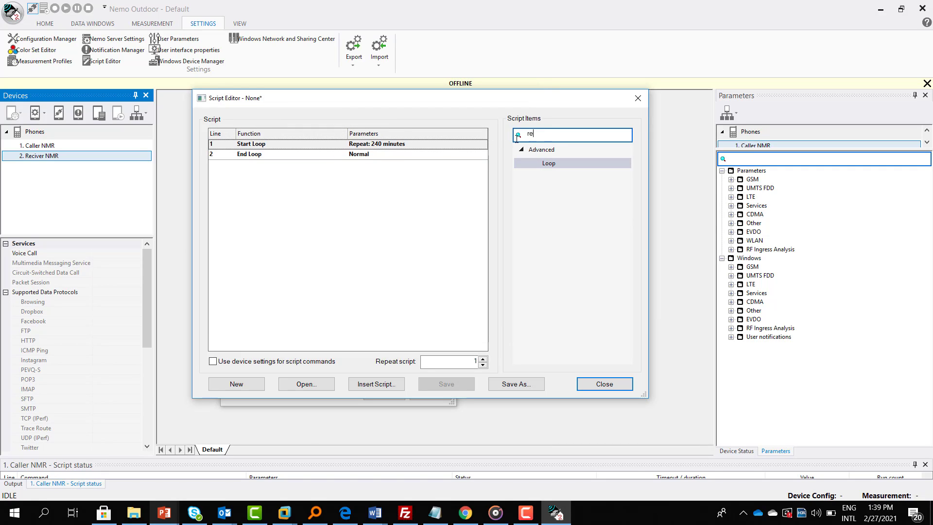
type("ci")
key("BackSpace")
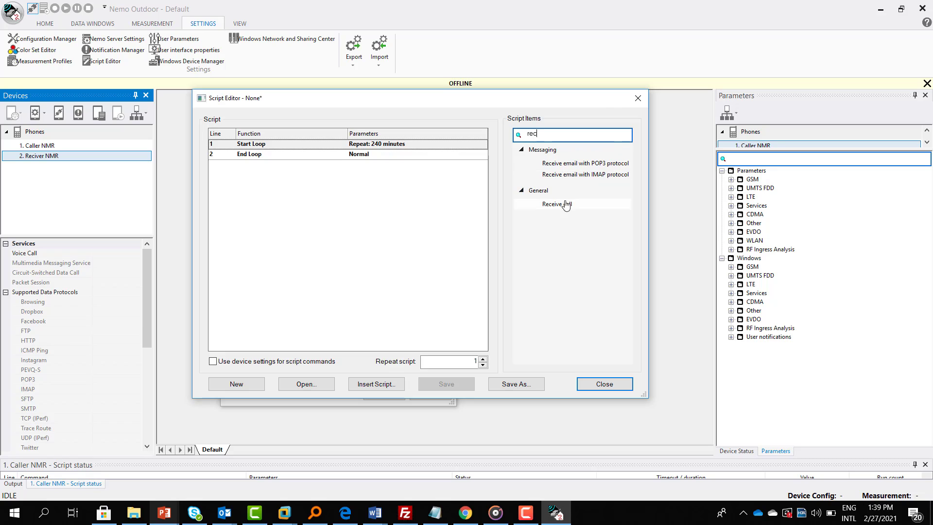
double_click(562, 202)
left_click(557, 387)
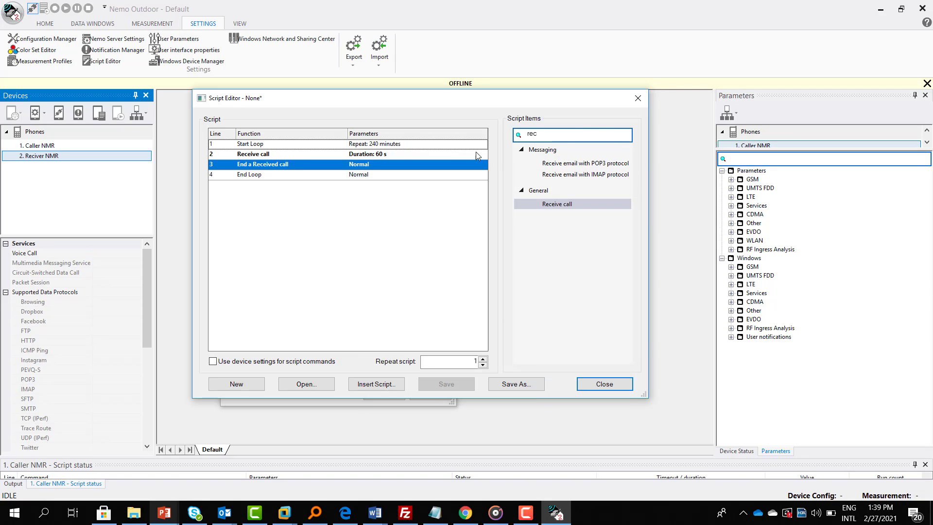
Insert a Wait step that waits for all scripts to be synchronized
left_click_drag(554, 134, 398, 125)
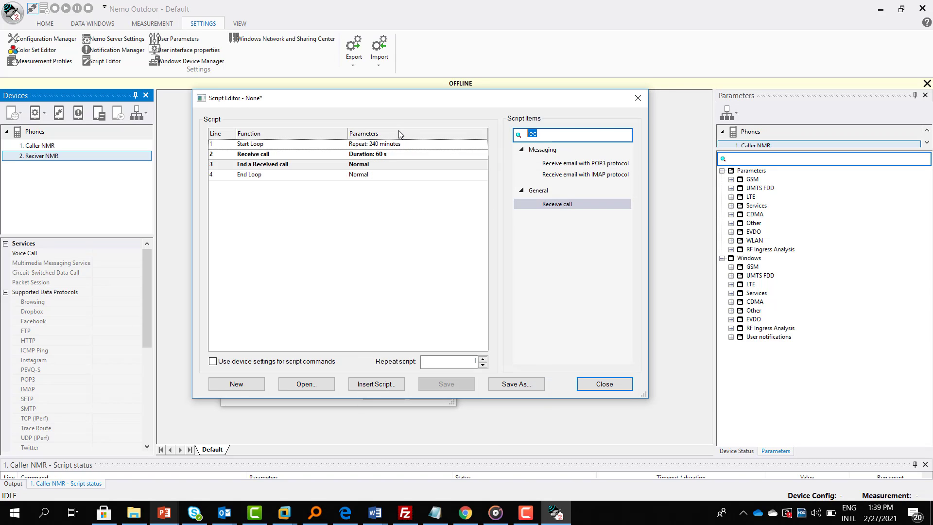
type("wait")
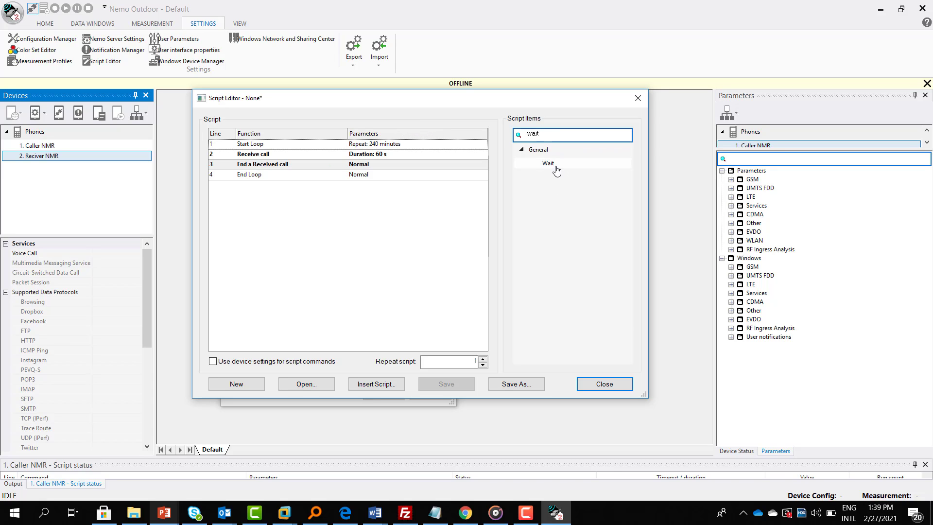
left_click(557, 167)
left_click_drag(530, 172, 468, 214)
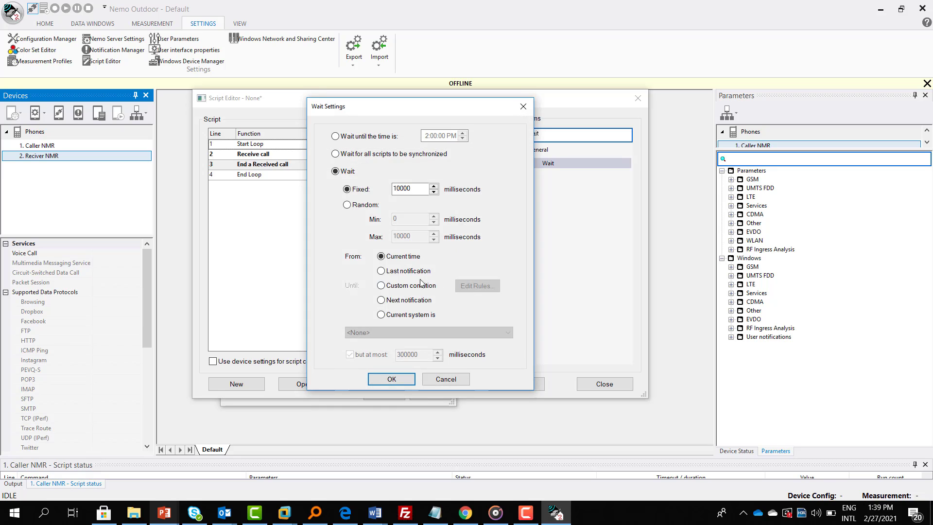
left_click(362, 155)
left_click(392, 379)
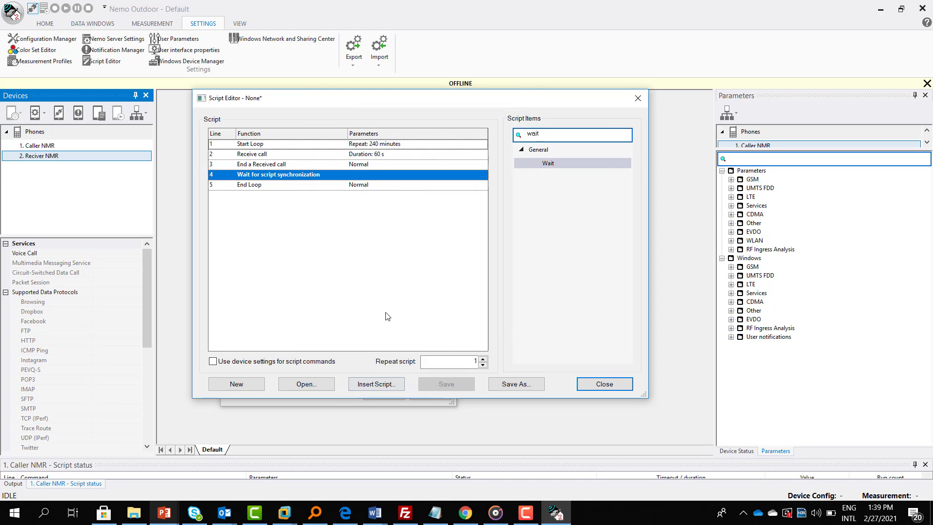
Save the script as Reciver-1 and close the Script Editor
left_click(516, 384)
type("Reciver-1")
left_click(557, 379)
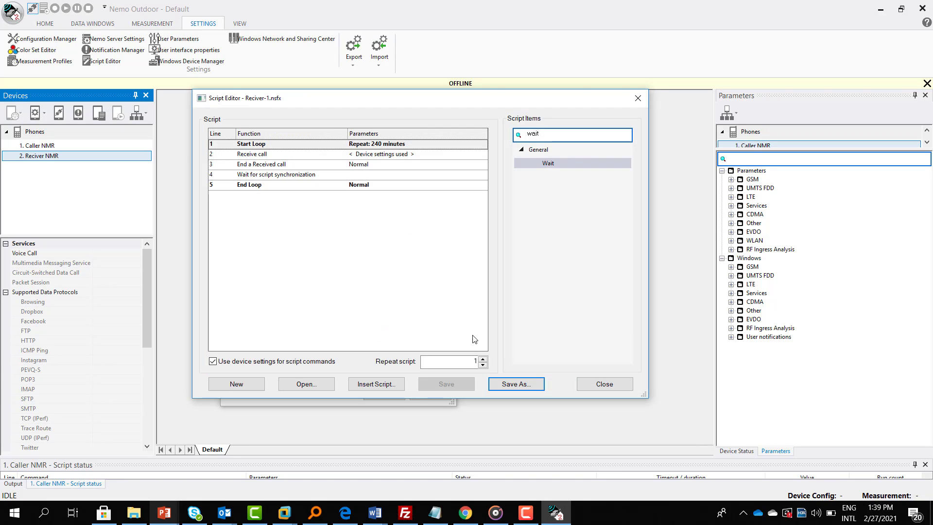
left_click(600, 381)
left_click(334, 179)
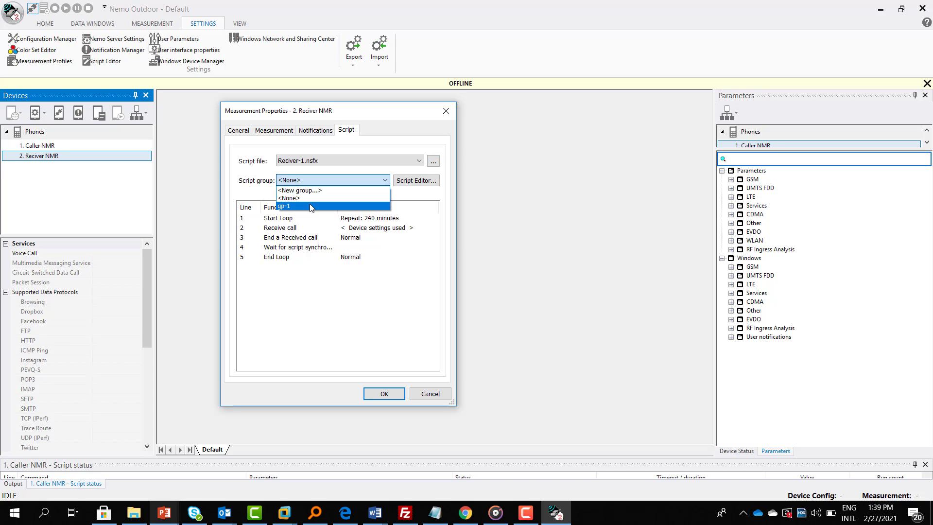
Put Reciver NMR's script in group gp-1, apply, then reopen Caller NMR's measurement properties
left_click(318, 206)
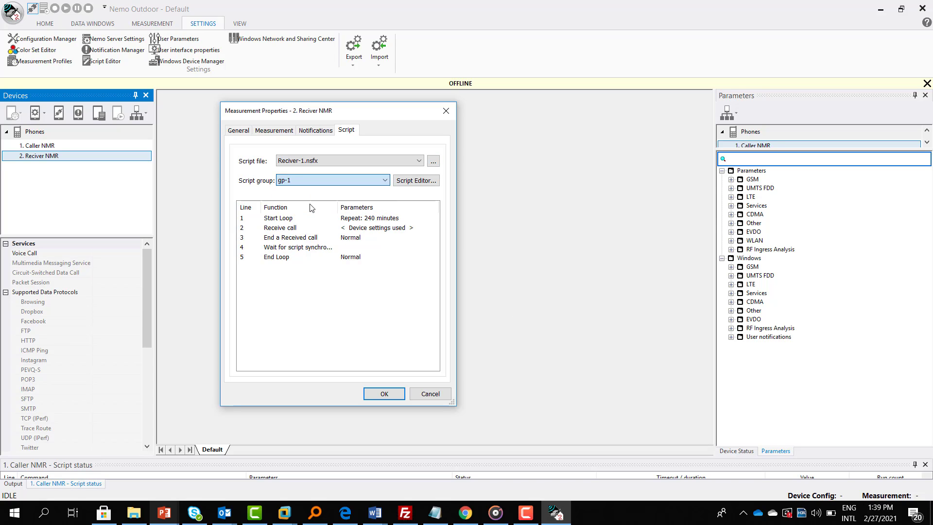
left_click(381, 394)
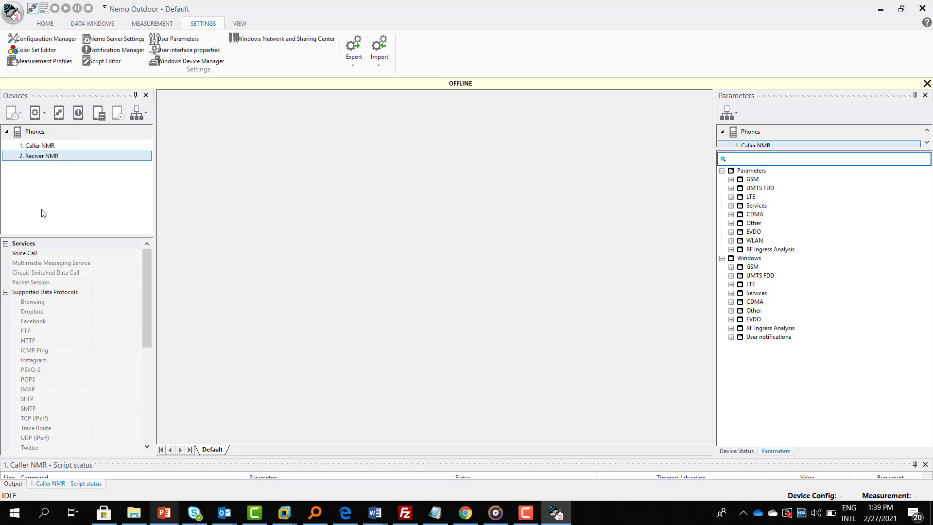
left_click(105, 151)
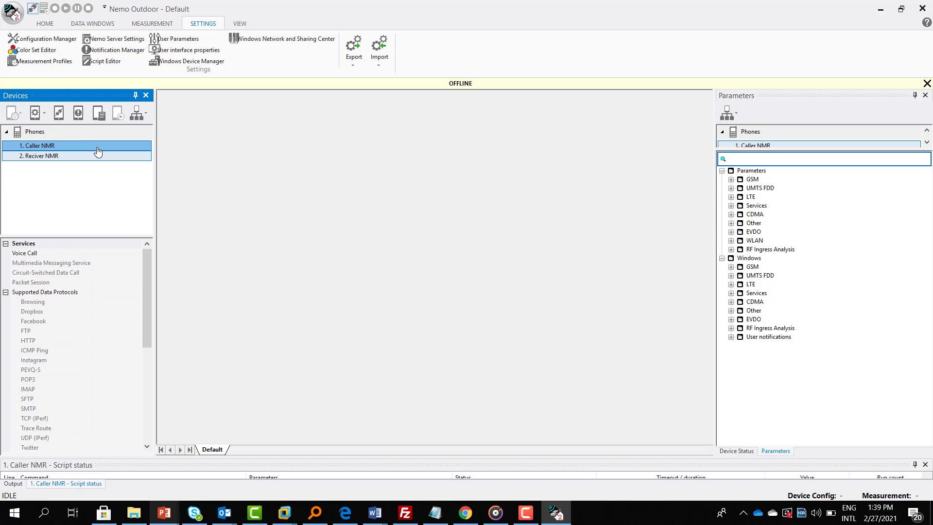
right_click(99, 151)
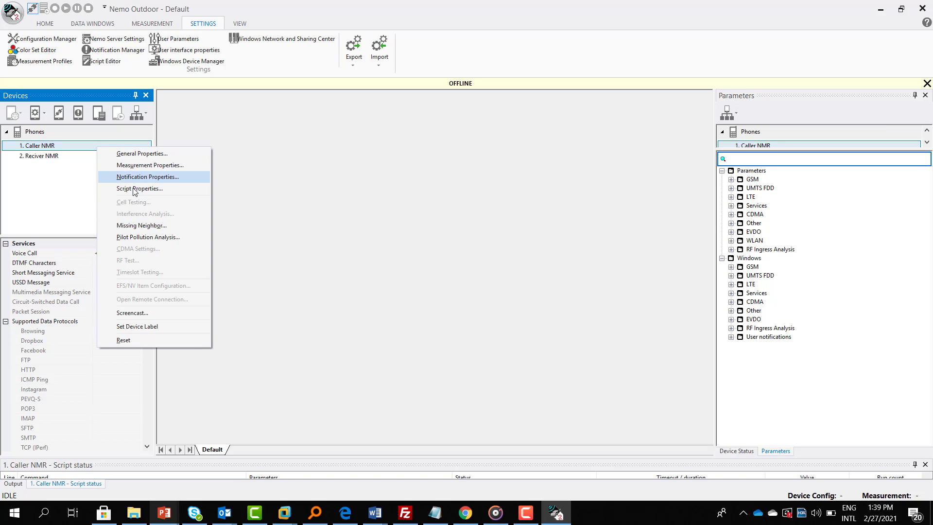
left_click(138, 167)
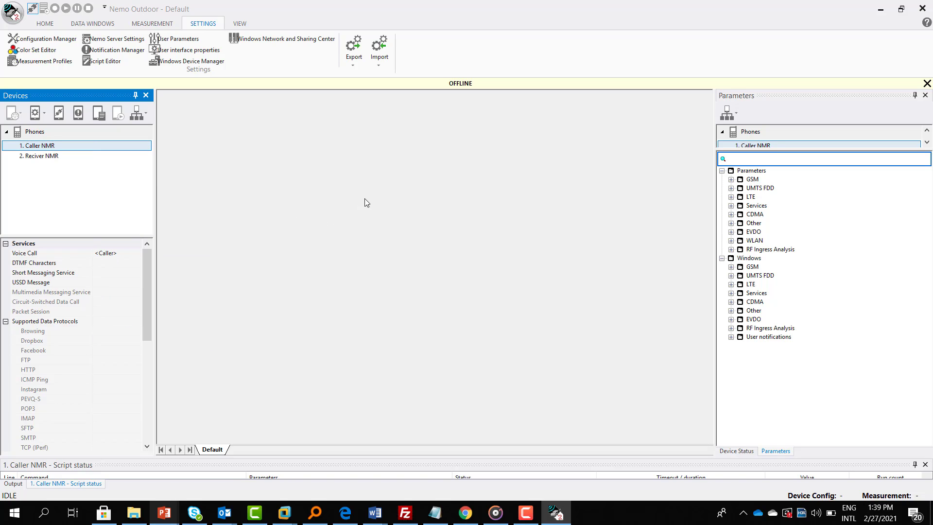